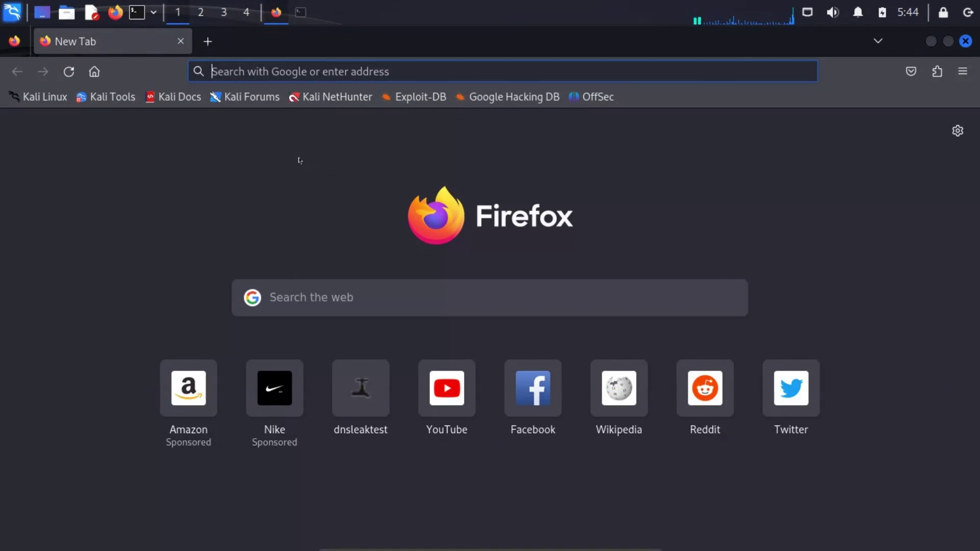
- Search Google for 'auto ip chnager tor' and find the FDX100 Auto_Tor_IP_changer result
click(228, 69)
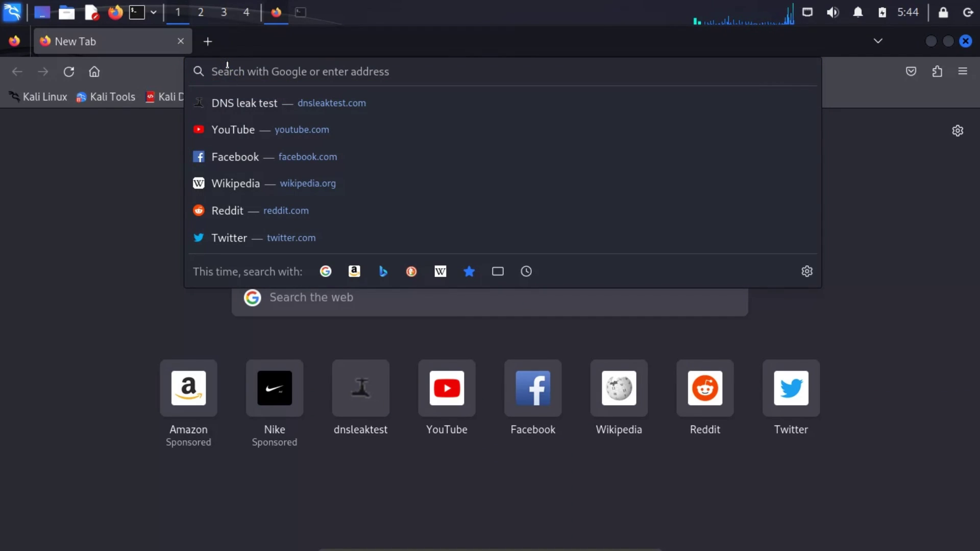
text(auto ip)
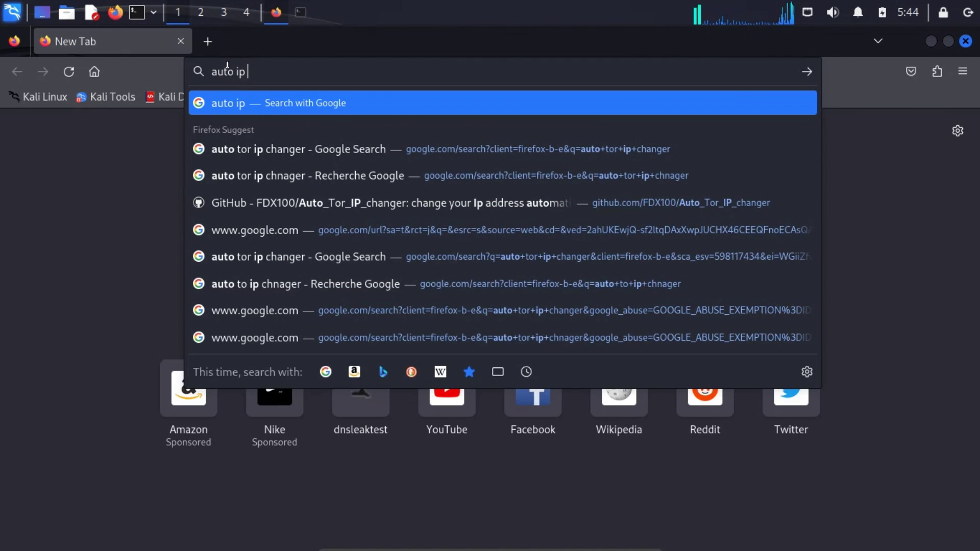
text( chnager t)
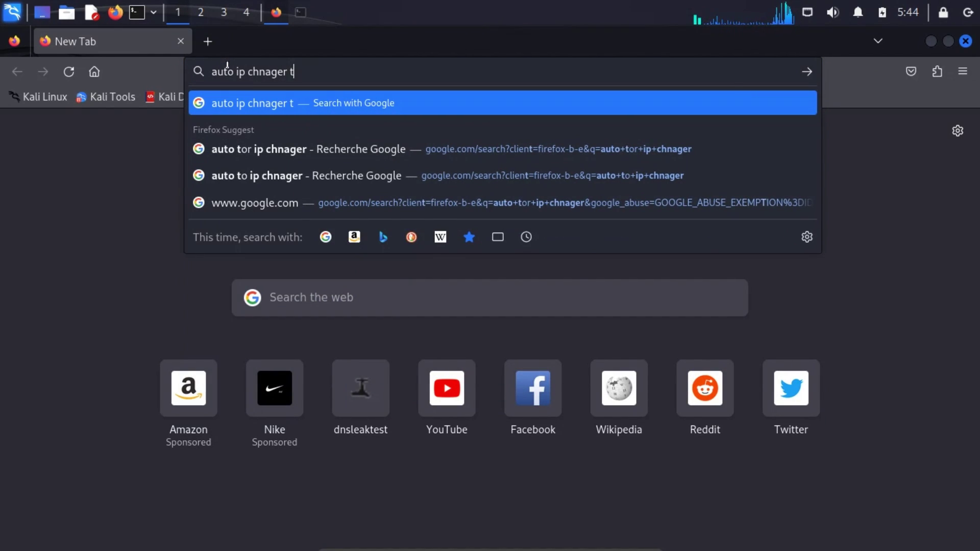
text(or)
key(Return)
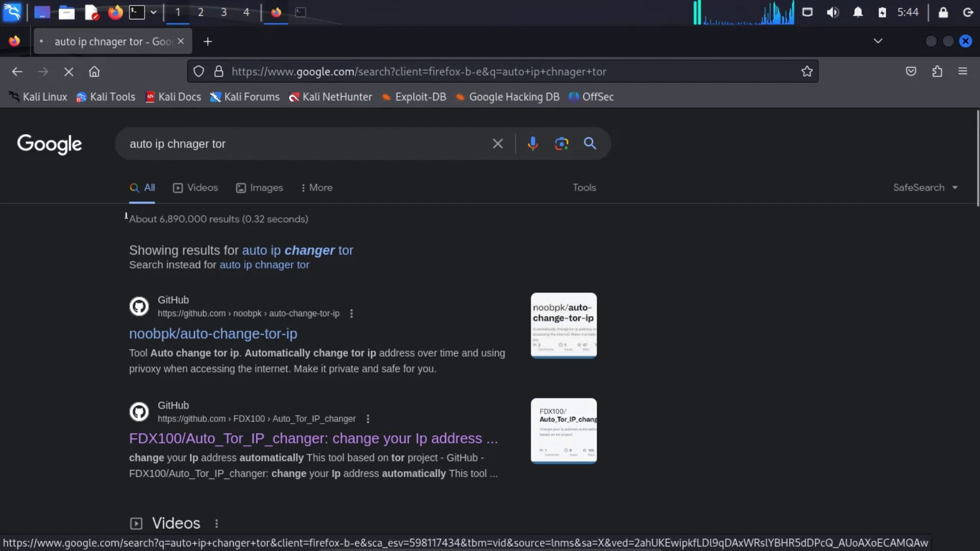
scroll(126, 219, down, 2)
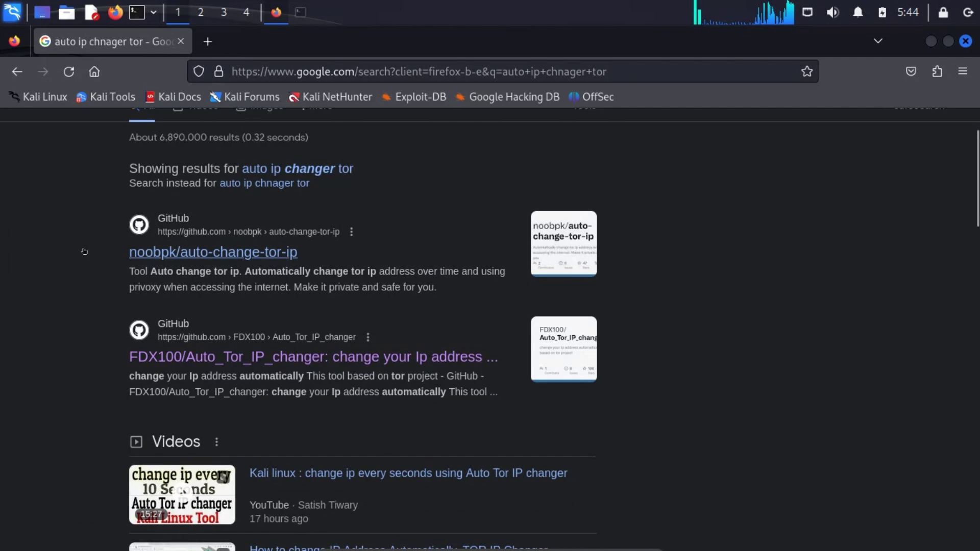
scroll(85, 251, down, 2)
- Copy the HTTPS clone URL of FDX100/Auto_Tor_IP_changer from GitHub and switch to the terminal
click(249, 274)
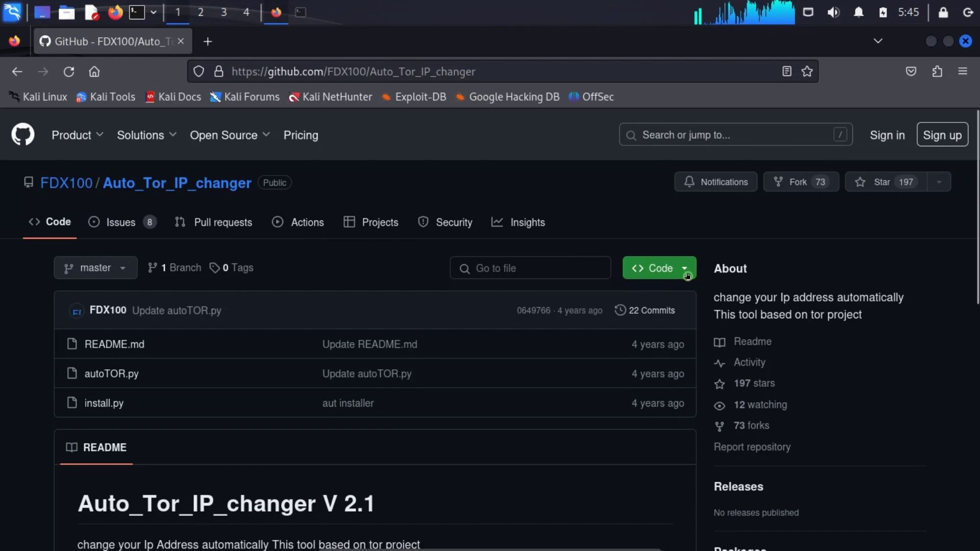
click(687, 275)
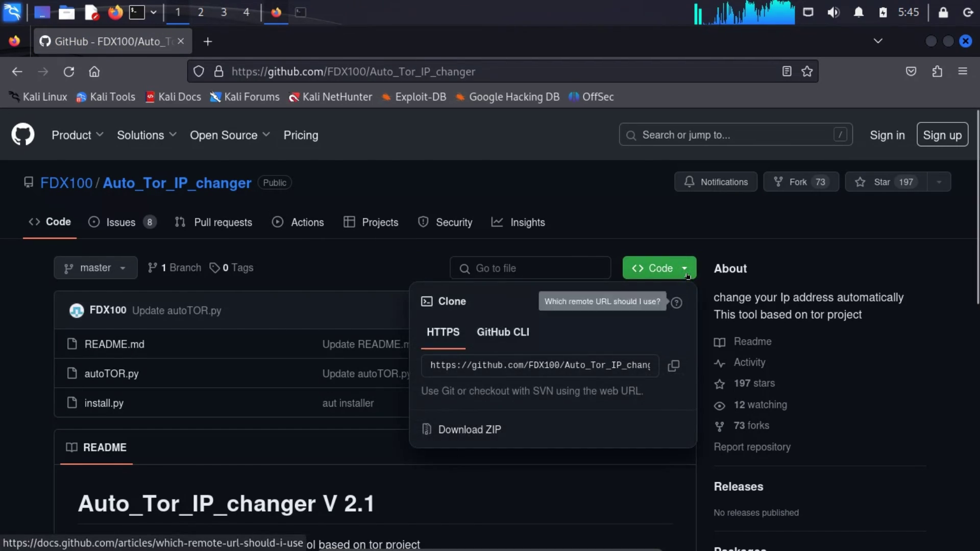
click(674, 367)
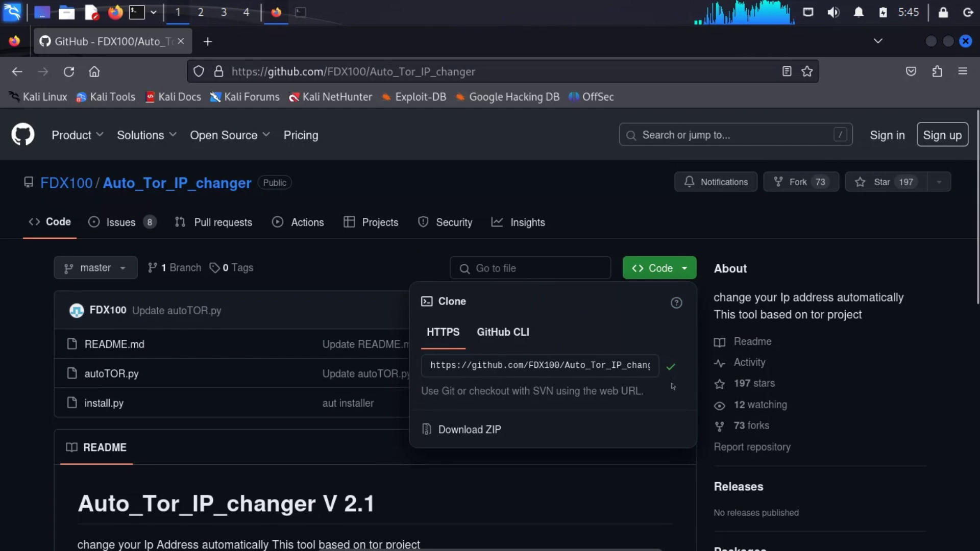
click(307, 15)
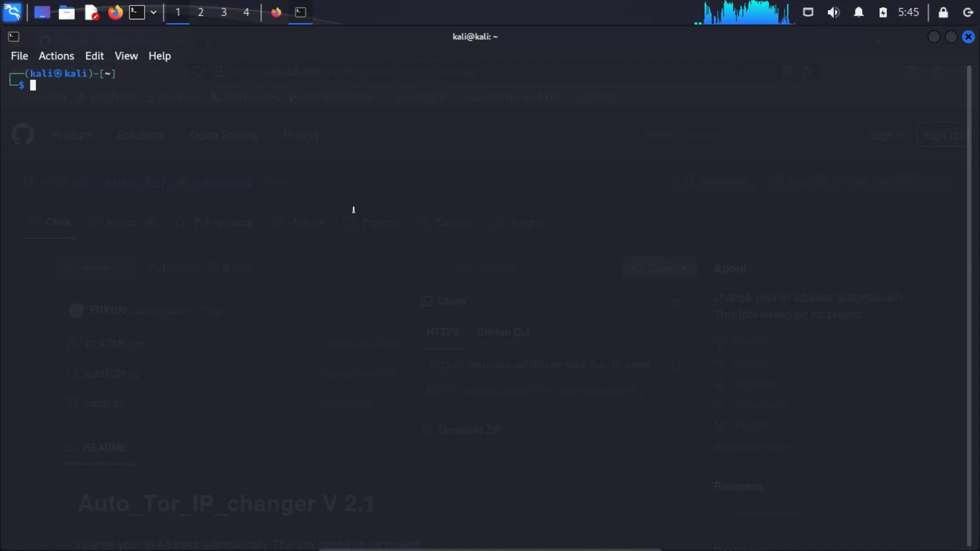
text(sudo s)
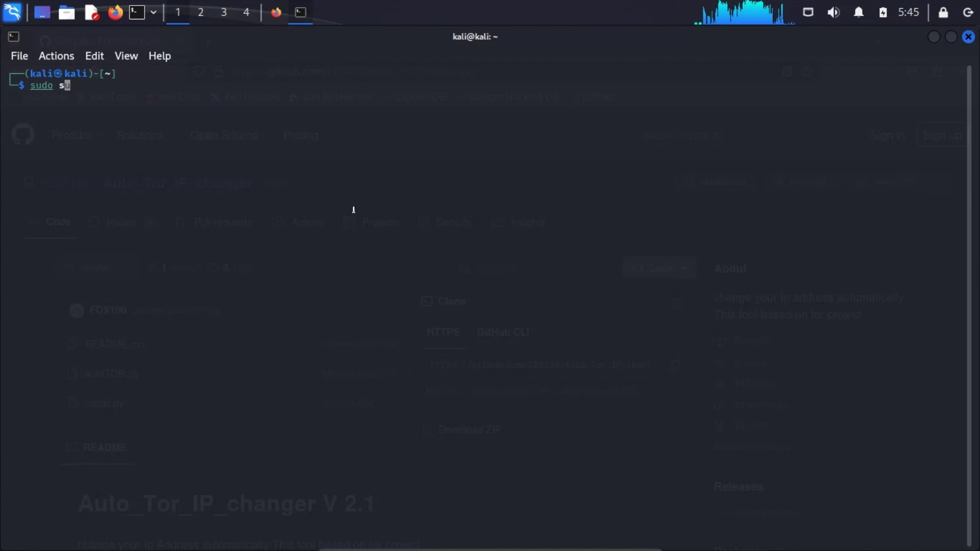
text(u)
- Become root with sudo su and the password, then cd into Desktop
key(Return)
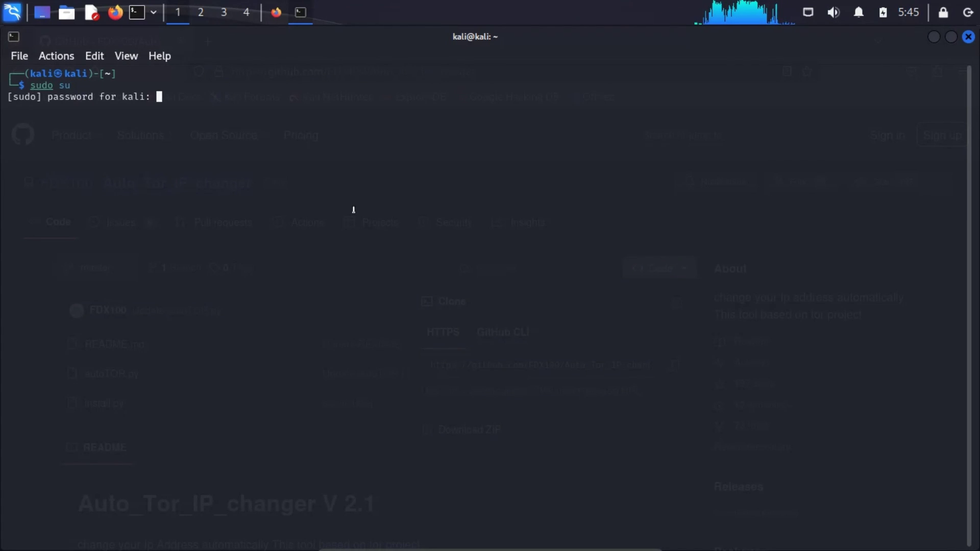
key(Return)
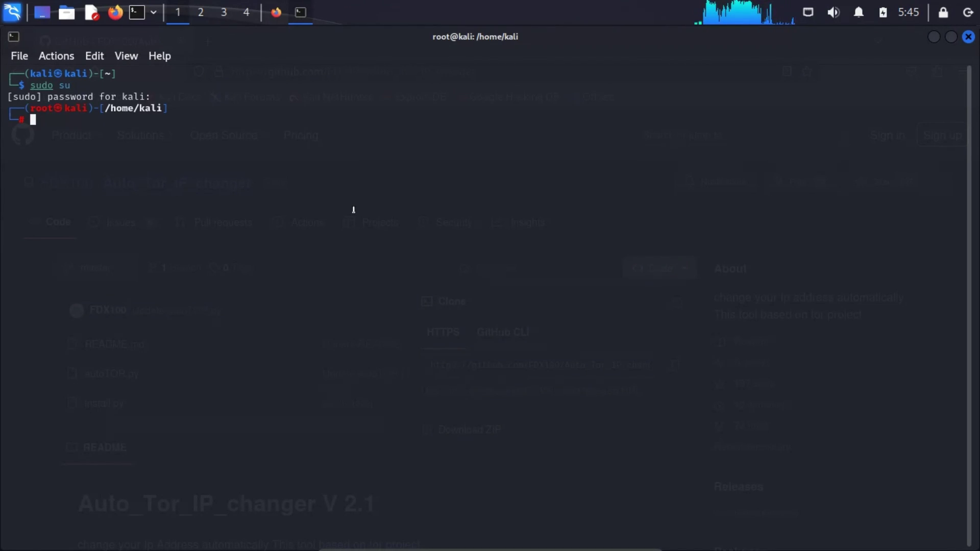
text(cd Desk)
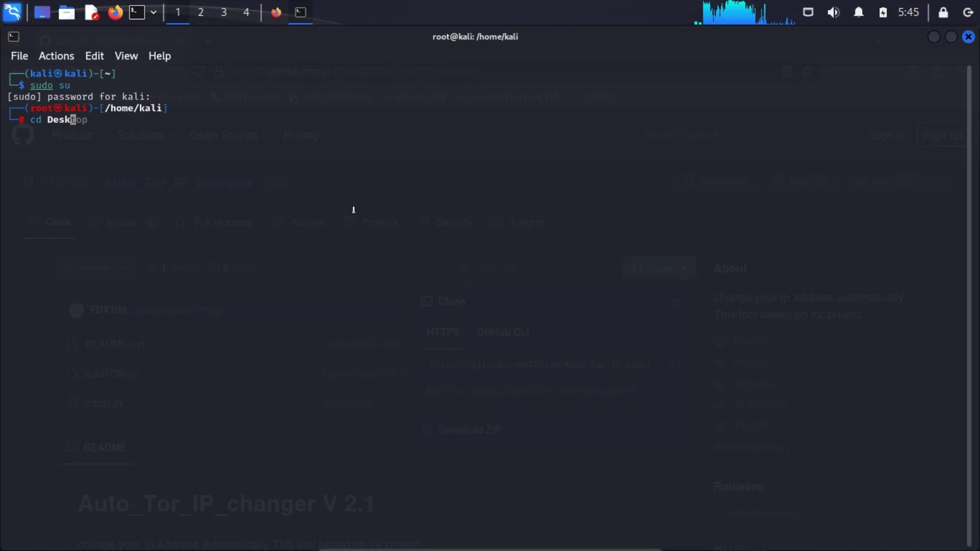
text(top)
key(Return)
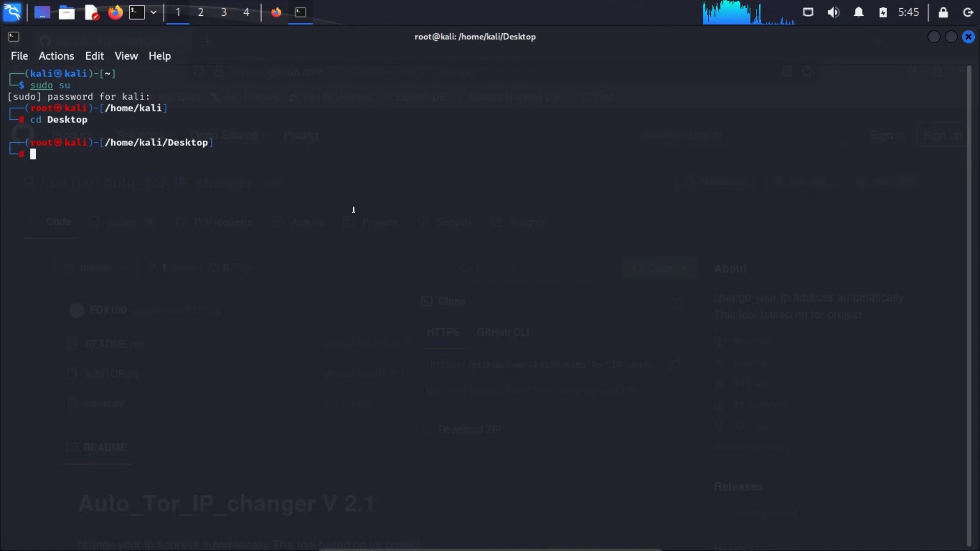
text(clear)
key(Return)
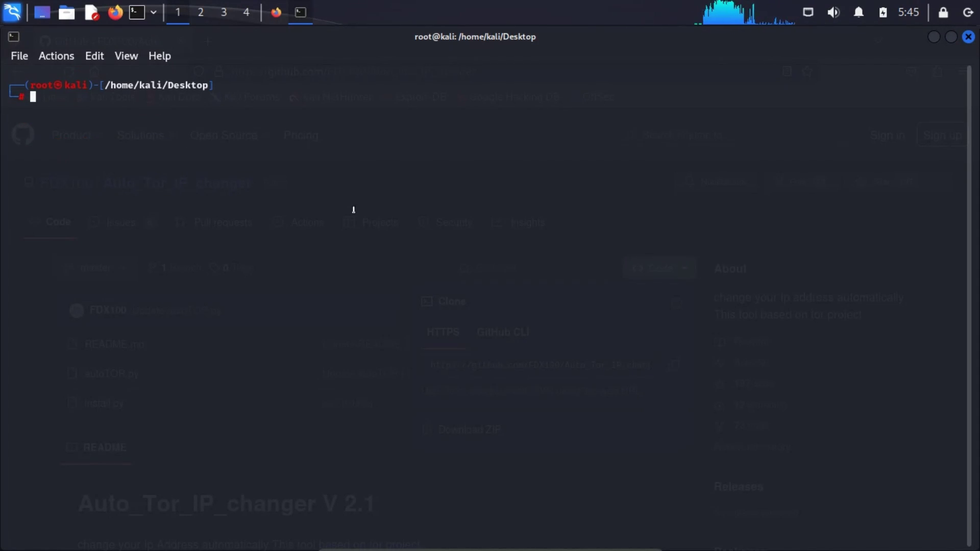
key(ctrl+shift+v)
key(Home)
key(Right)
key(Right)
key(Right)
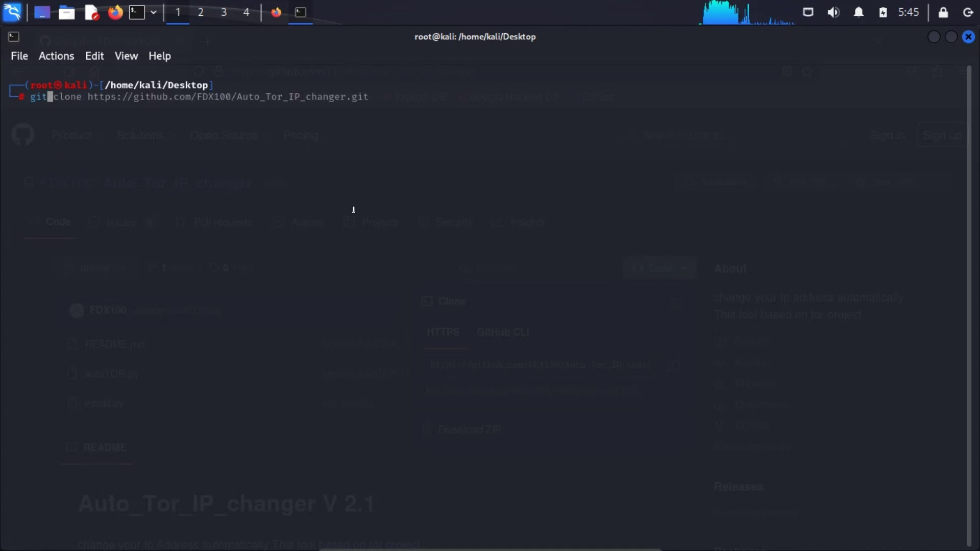
key(Right)
key(Right)
key(Right)
key(Right)
key(Right)
key(Right)
key(Right)
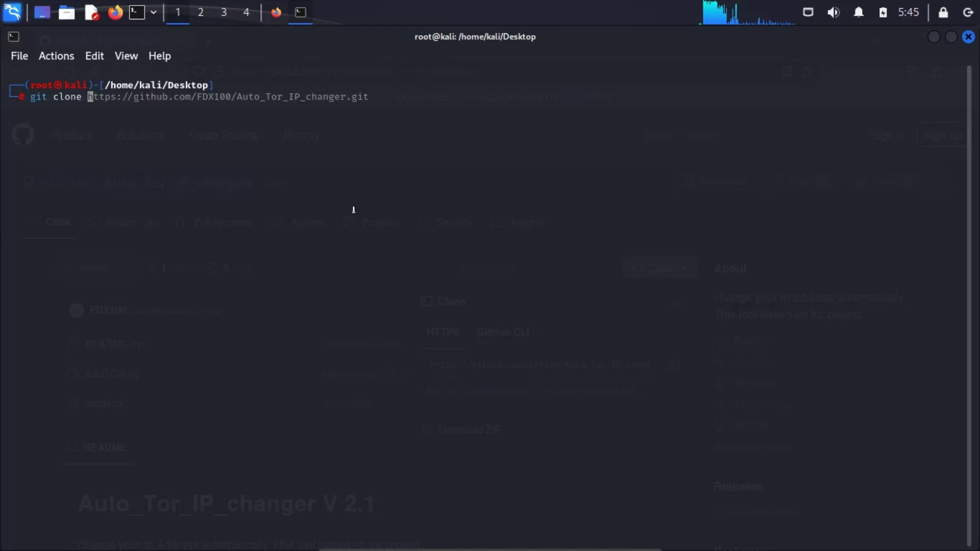
key(shift+End)
key(Return)
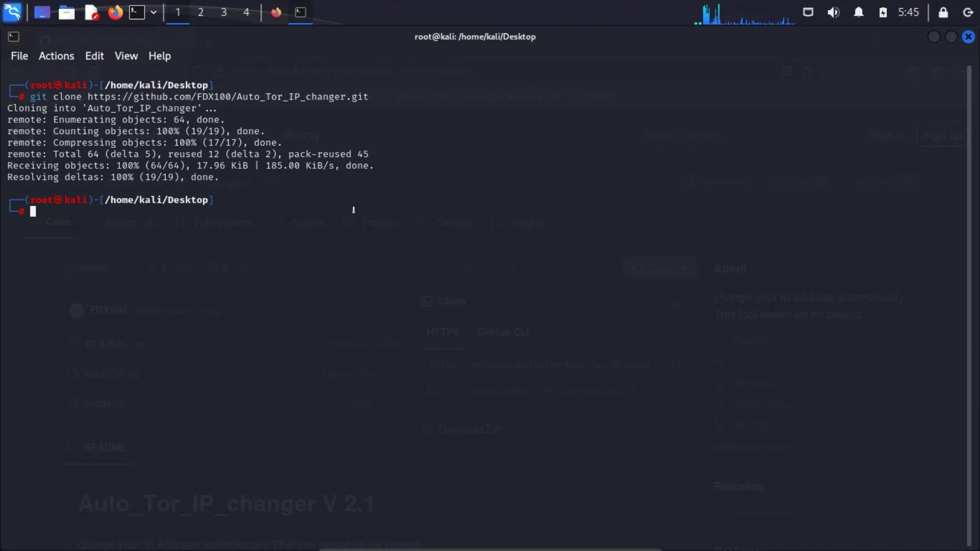
text(ls)
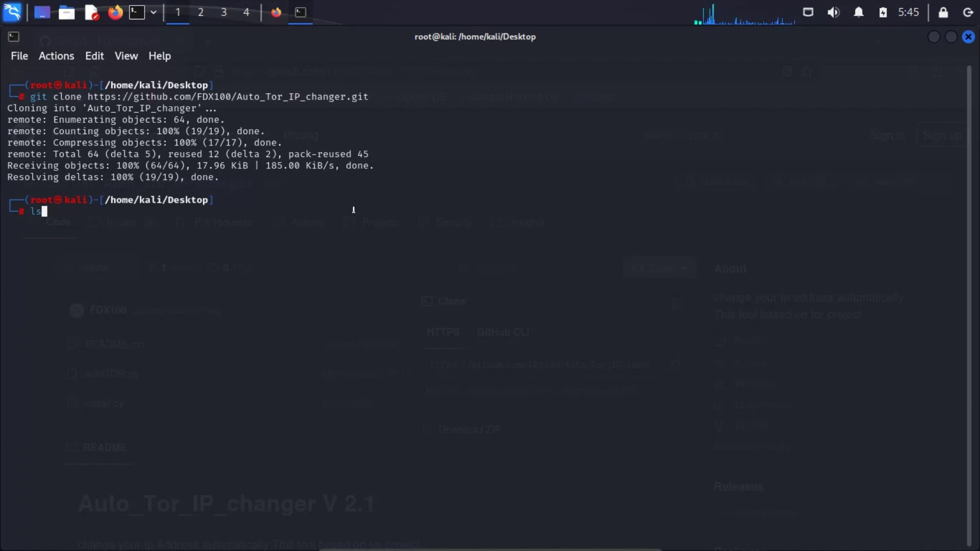
- List the Desktop to confirm the Auto_Tor_IP_changer folder, then maximize the terminal
key(Return)
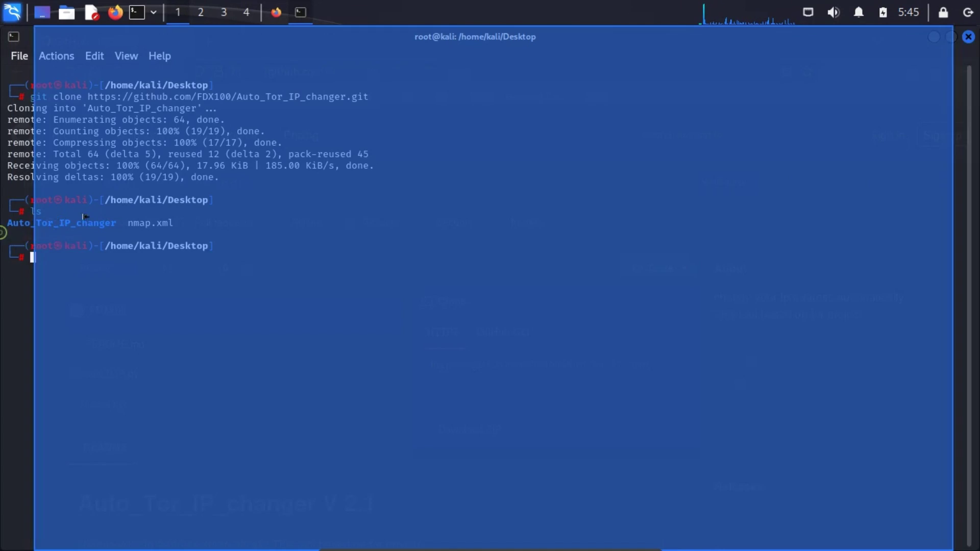
drag(3, 234, 100, 230)
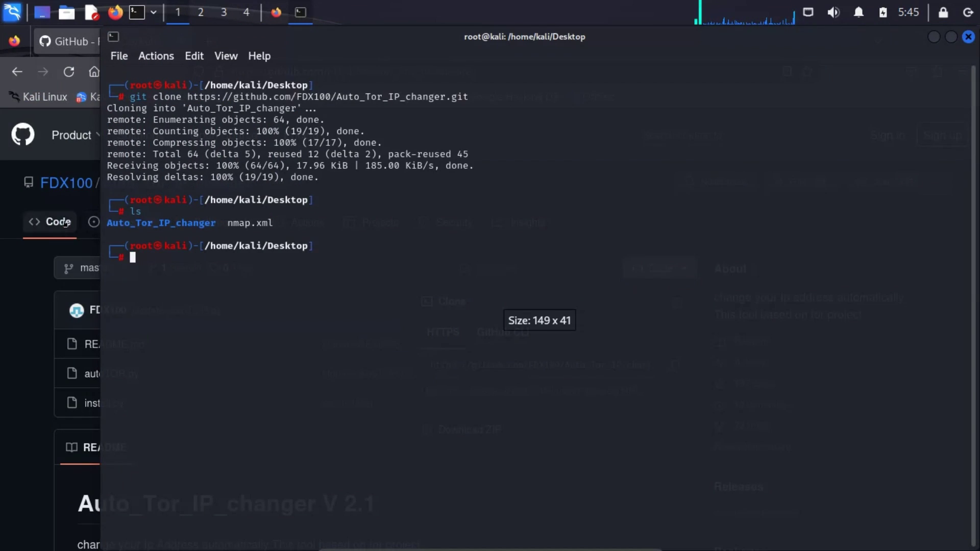
double_click(350, 40)
click(125, 266)
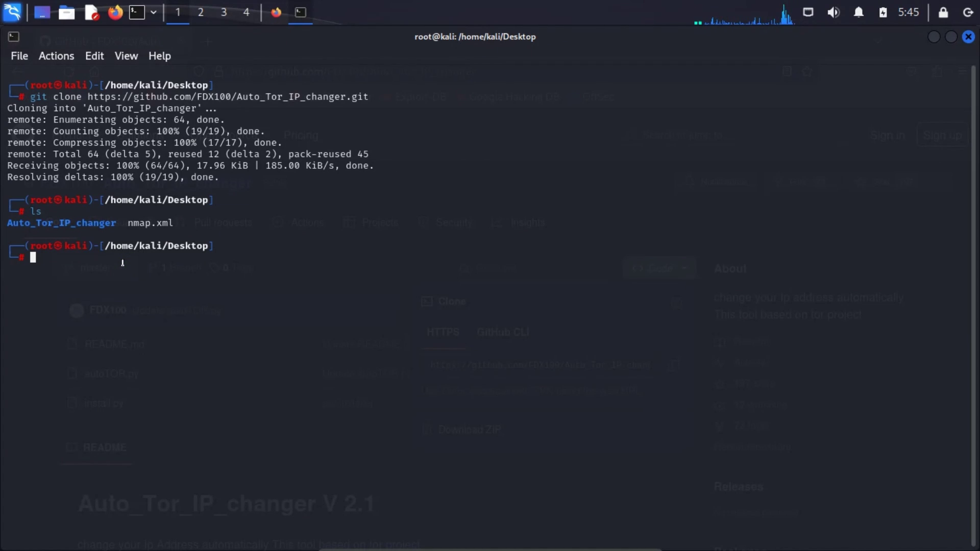
text(c)
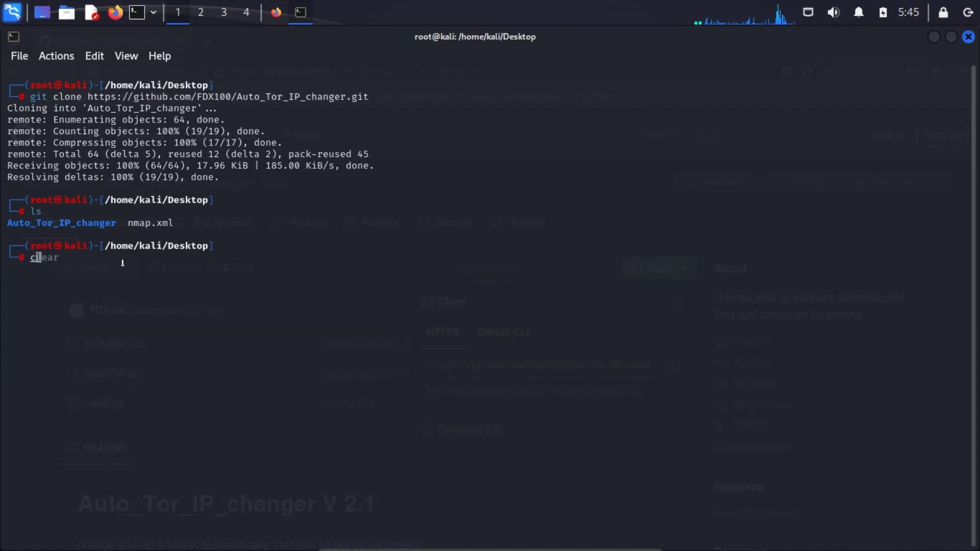
text(d aut)
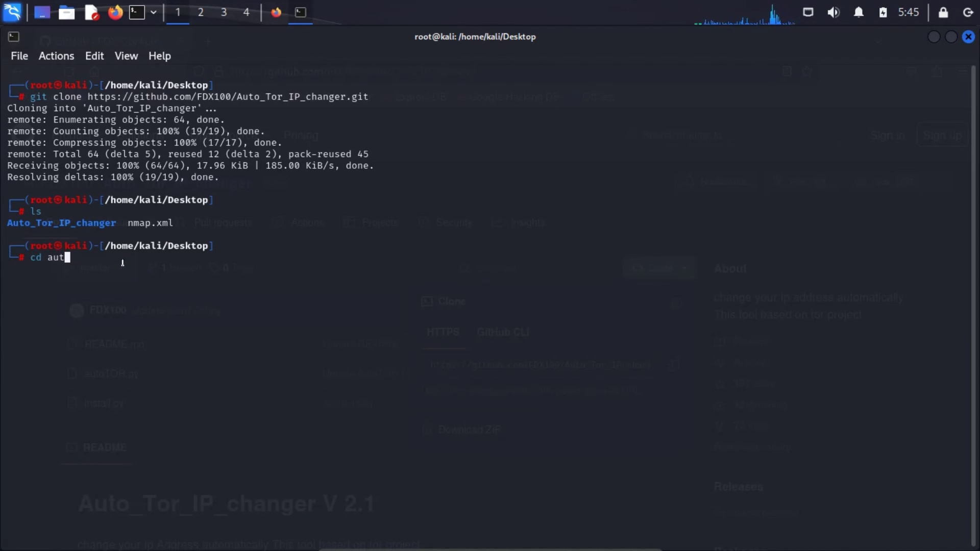
text(o)
- Enter Auto_Tor_IP_changer and list its files: README.md, autoTOR.py and install.py
key(Tab)
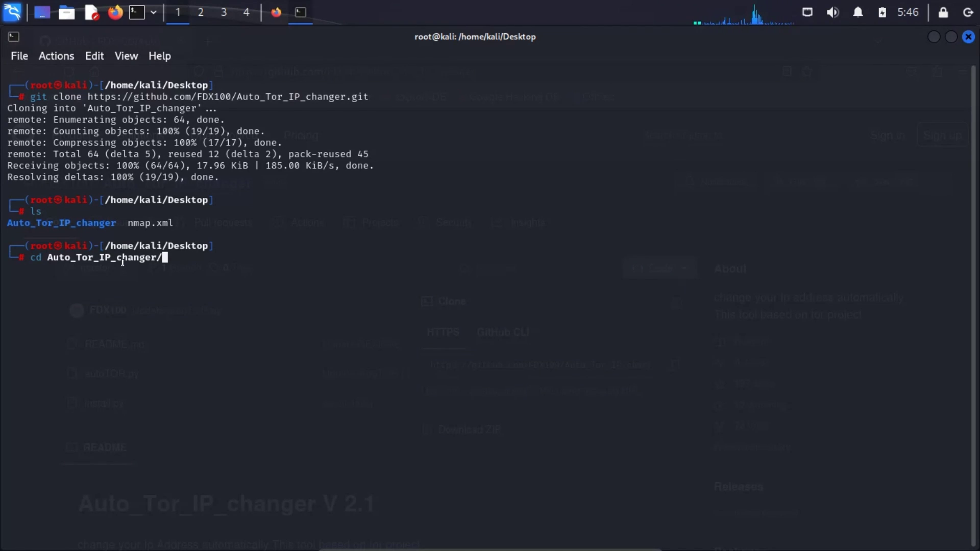
key(Return)
text(ls)
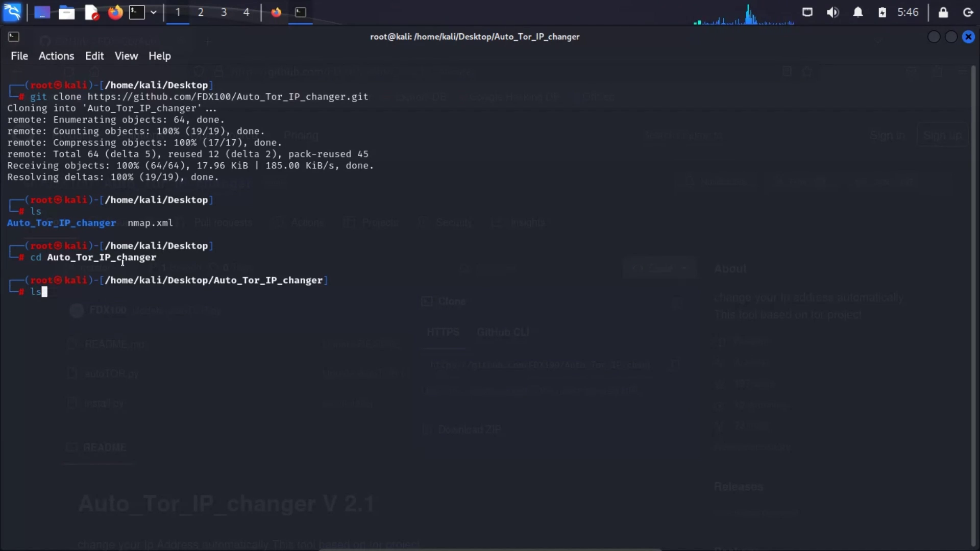
key(Return)
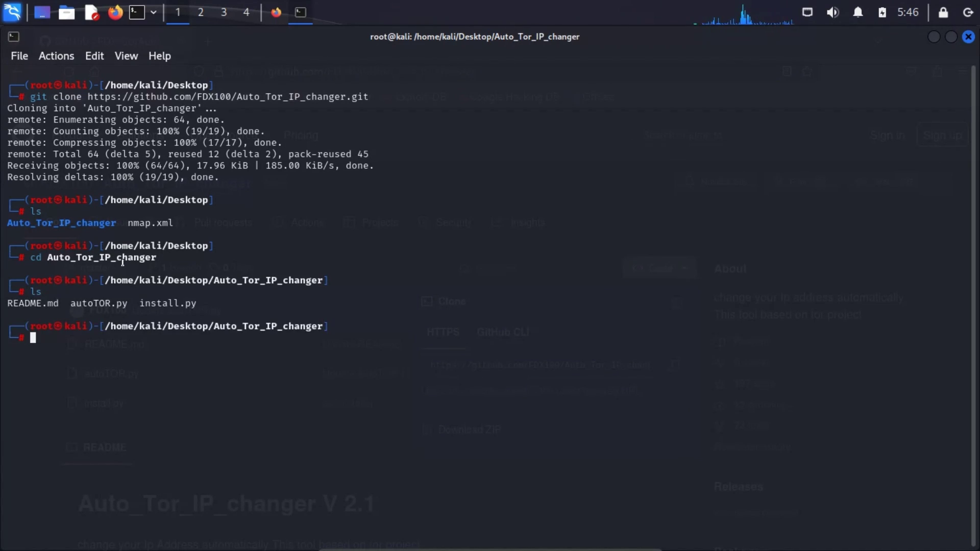
drag(136, 294, 207, 303)
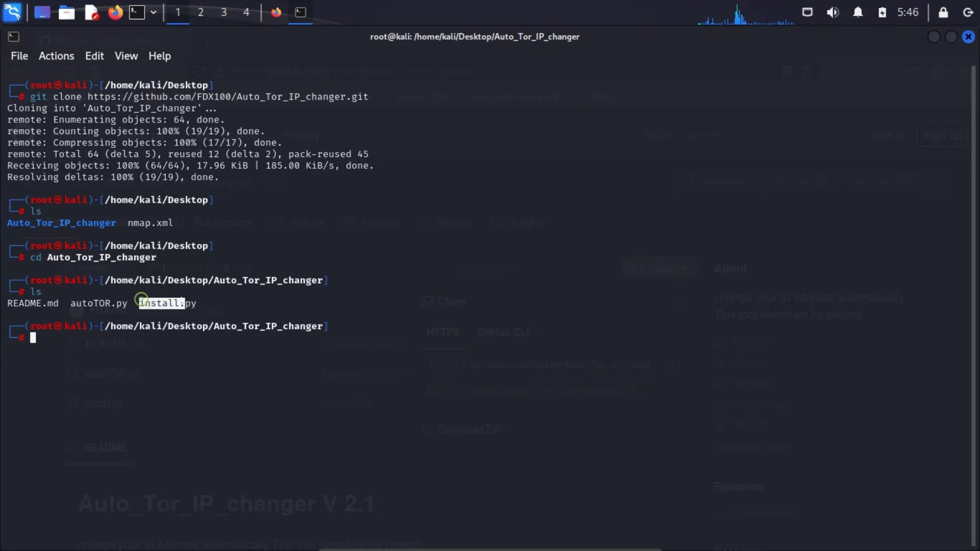
click(110, 332)
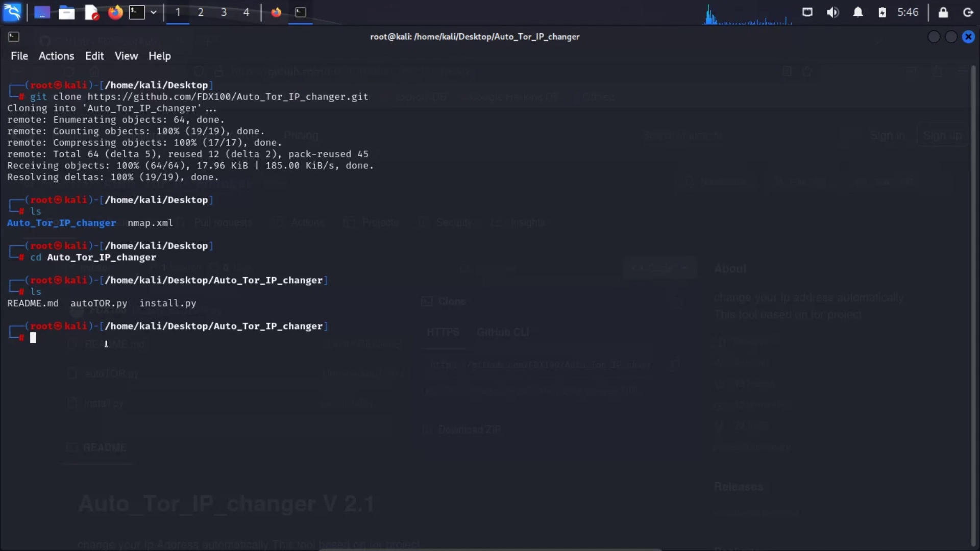
text(apt inst)
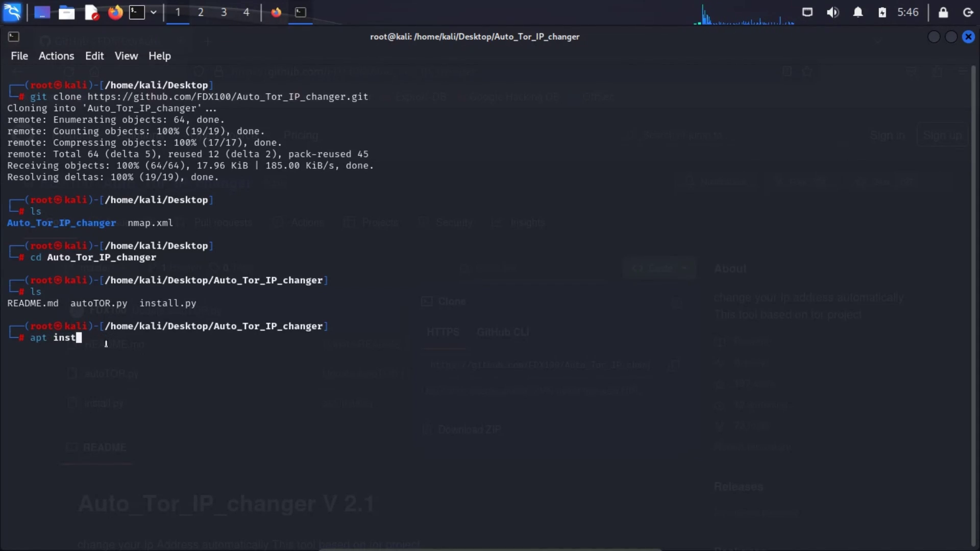
text(all python)
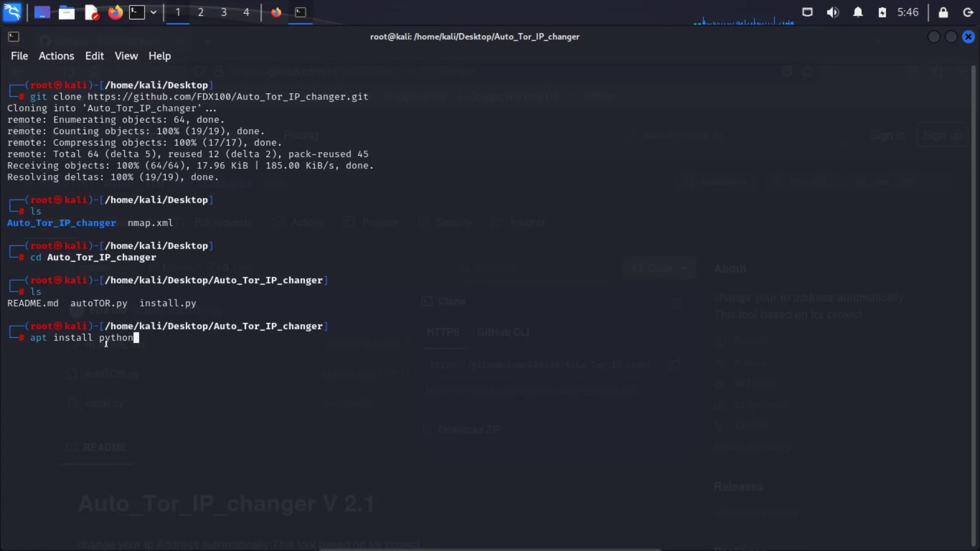
text(3)
- Run 'apt install python3', which reports python3 is already the newest version
key(Return)
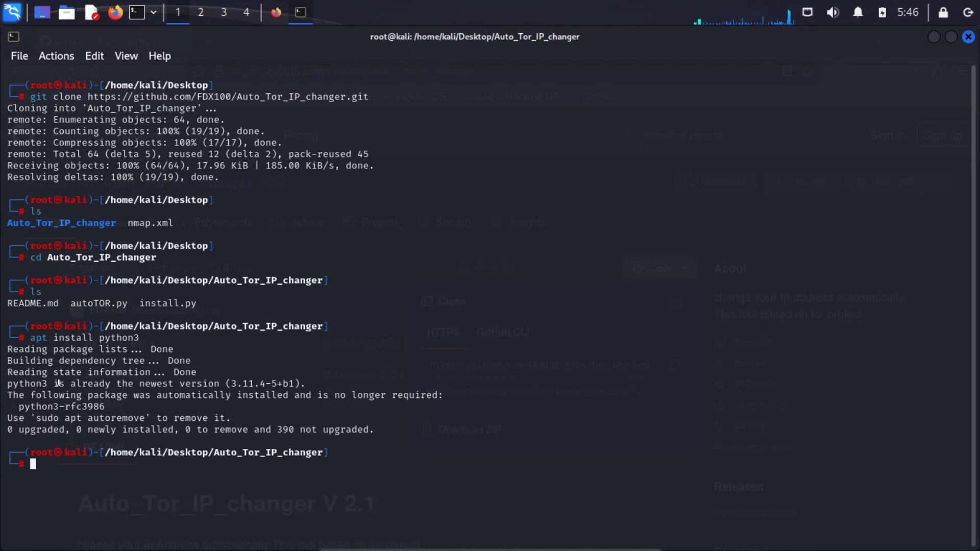
drag(57, 384, 180, 383)
click(230, 481)
drag(139, 303, 205, 304)
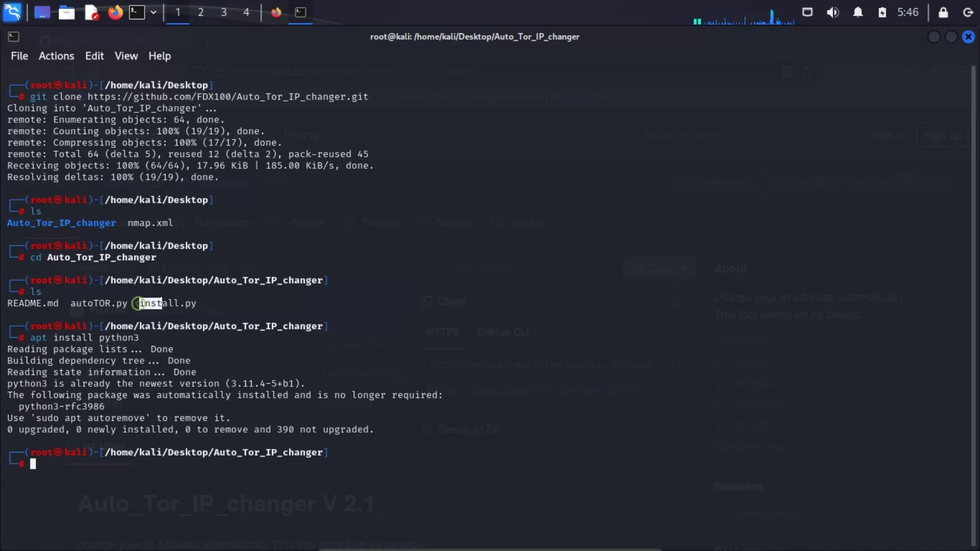
click(123, 455)
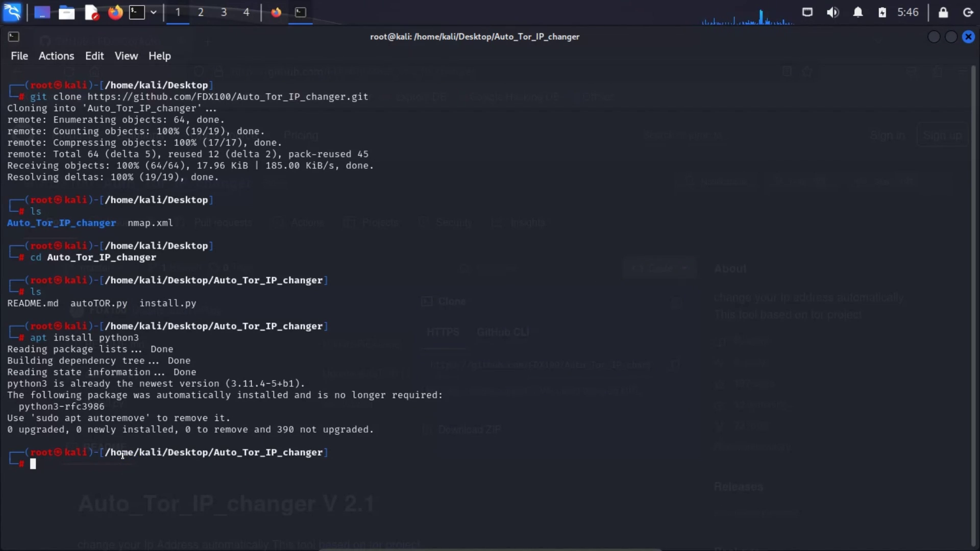
text(chmod )
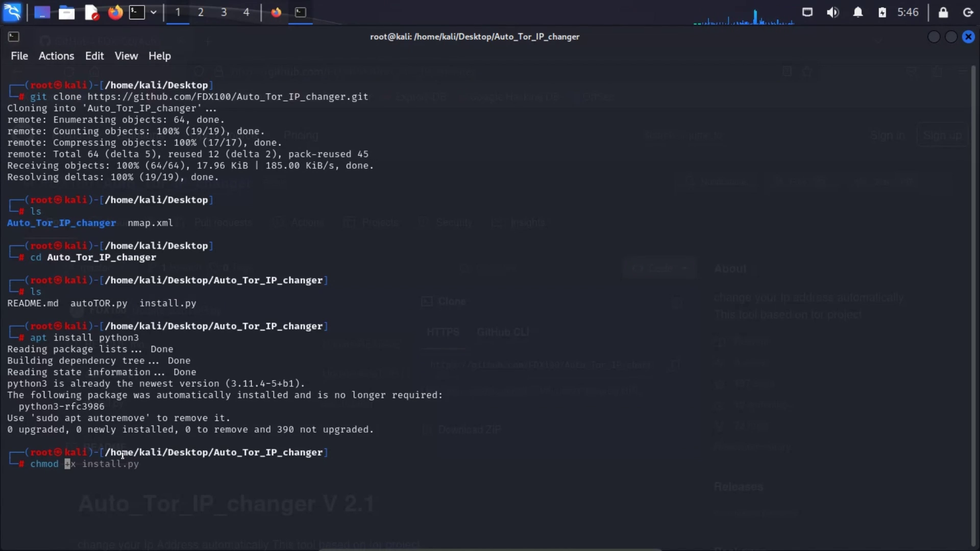
text(+x )
text(insta)
- Make install.py executable with 'chmod +x install.py' and clear the screen
key(Right)
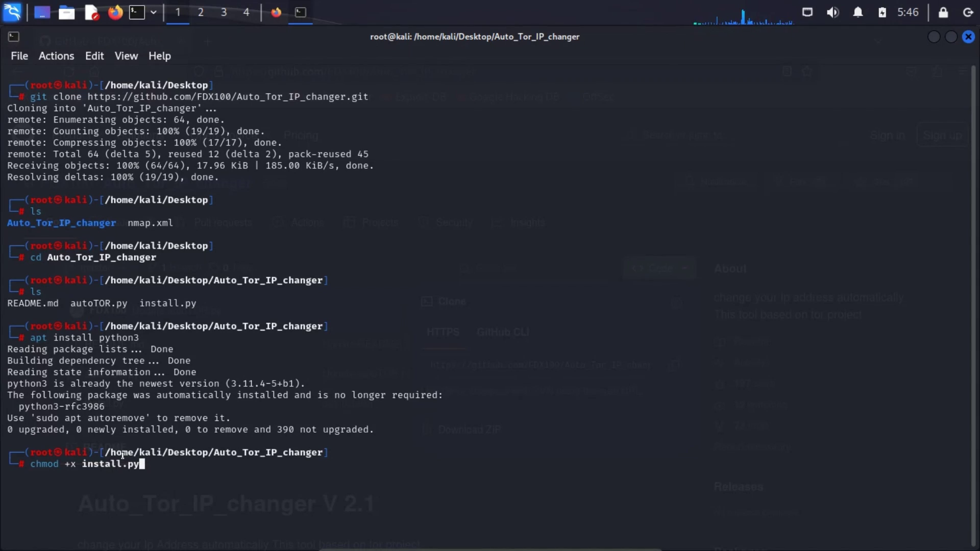
key(Return)
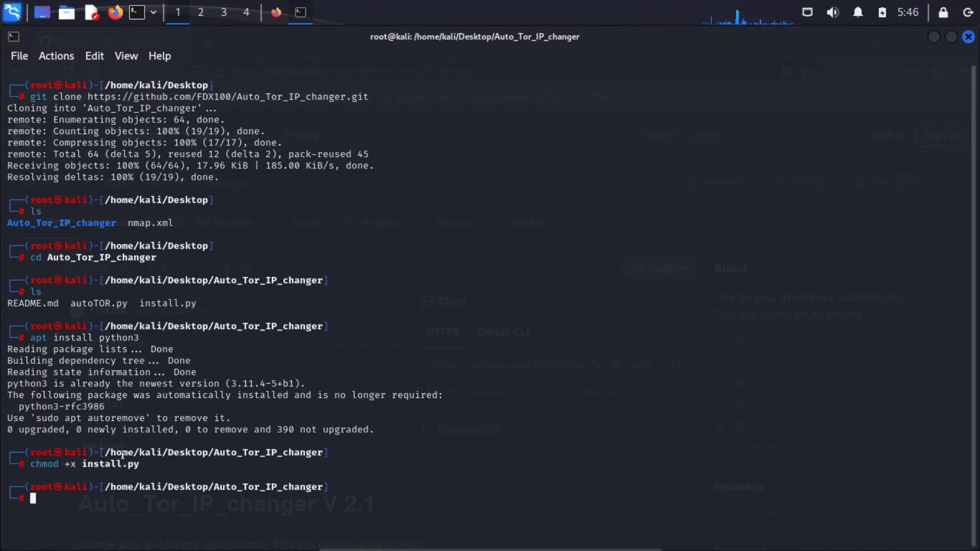
text(clear)
key(Return)
text(l)
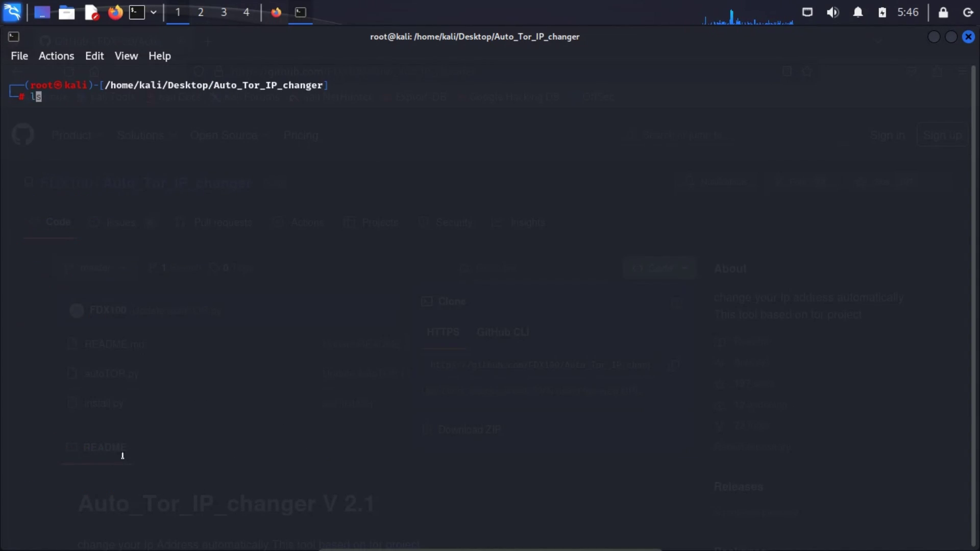
text(s)
- List the folder again, showing install.py marked as executable
key(Return)
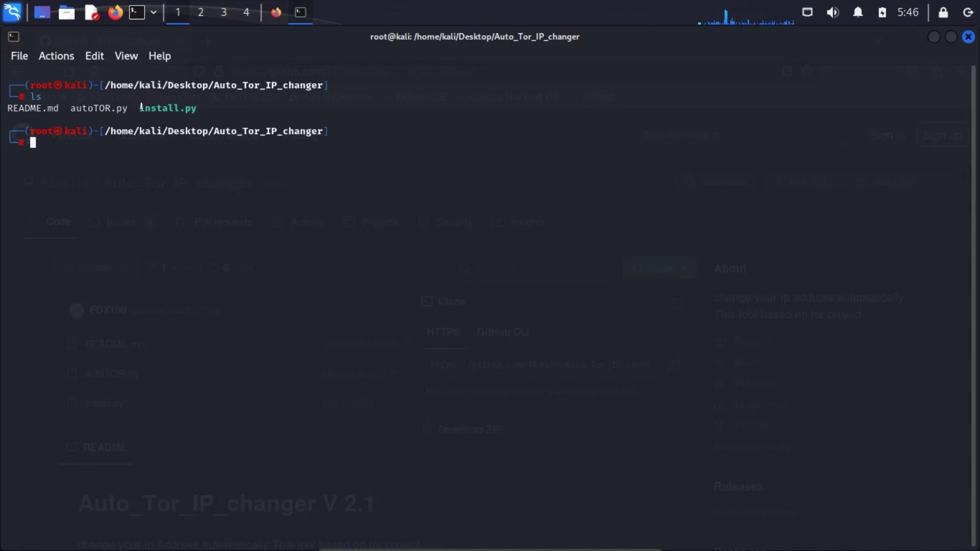
drag(140, 108, 200, 108)
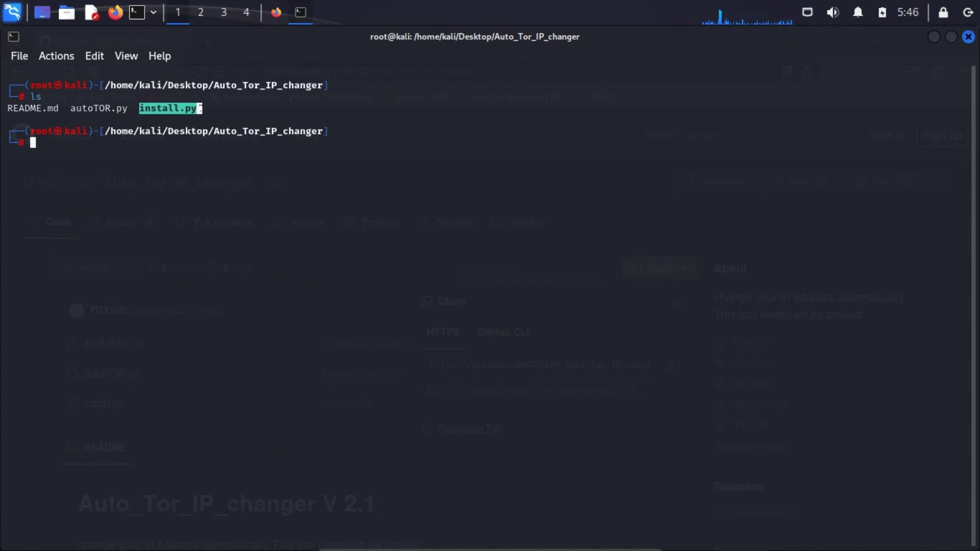
triple_click(201, 108)
click(149, 108)
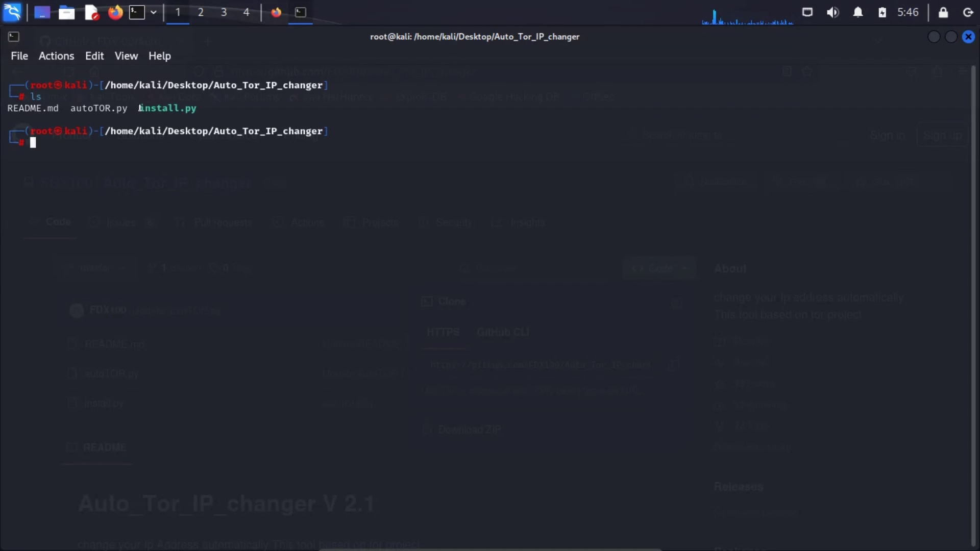
double_click(140, 108)
click(140, 148)
text(py)
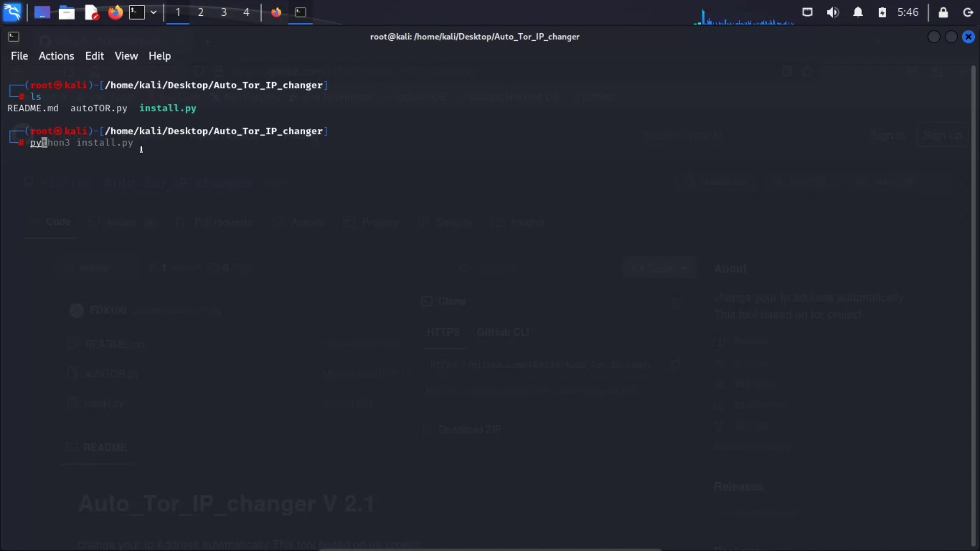
text(thon)
- Run 'python3 install.py' and answer y, installing Auto Tor IP Changer successfully
key(Right)
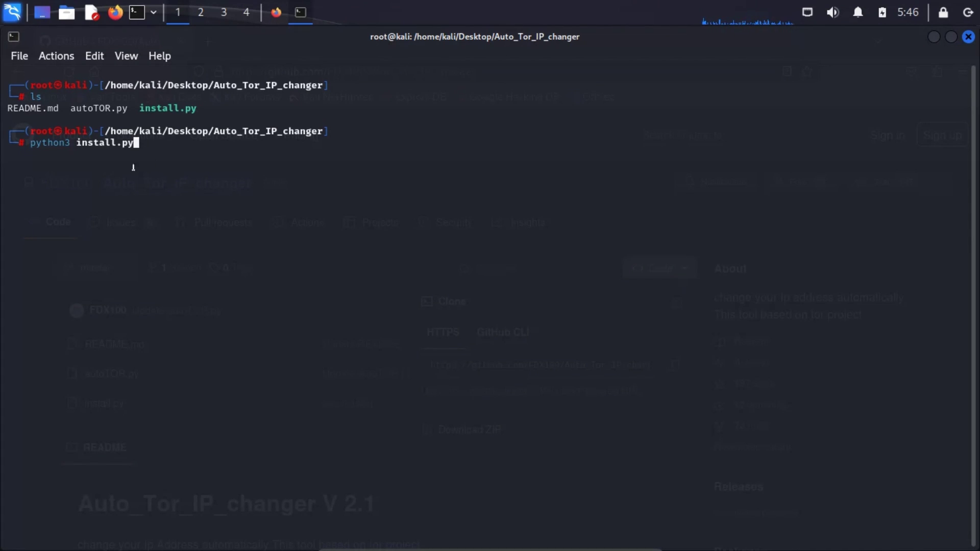
key(Return)
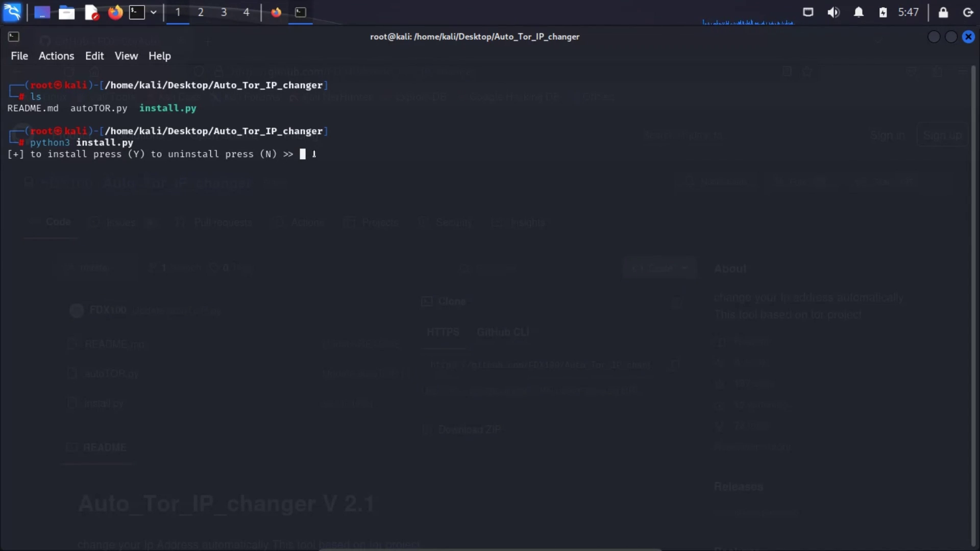
text(y)
key(Return)
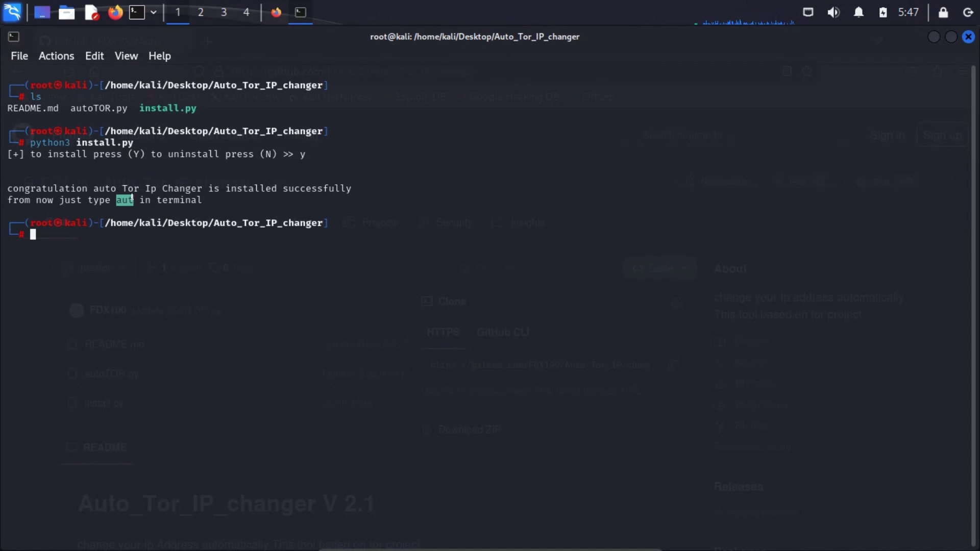
drag(12, 181, 264, 182)
click(137, 246)
click(121, 201)
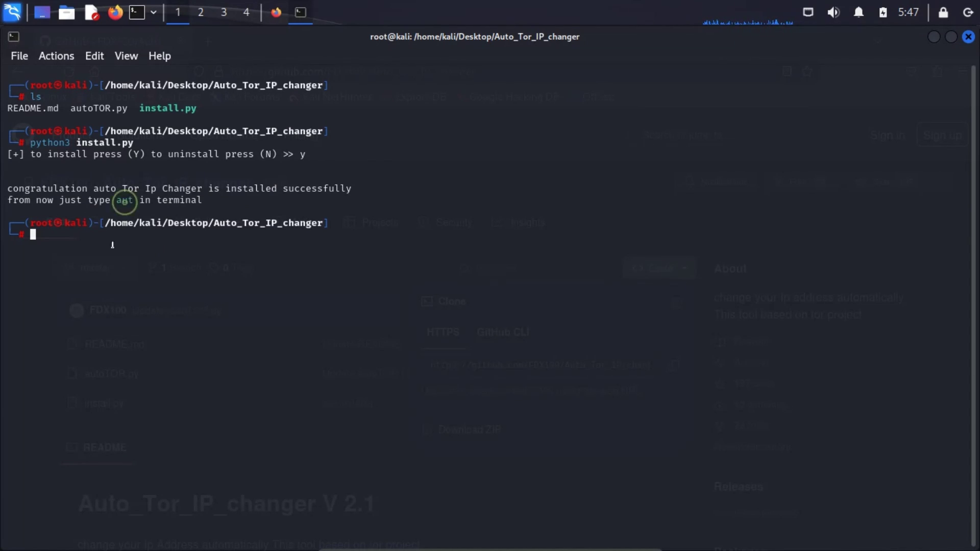
click(112, 245)
text(aut)
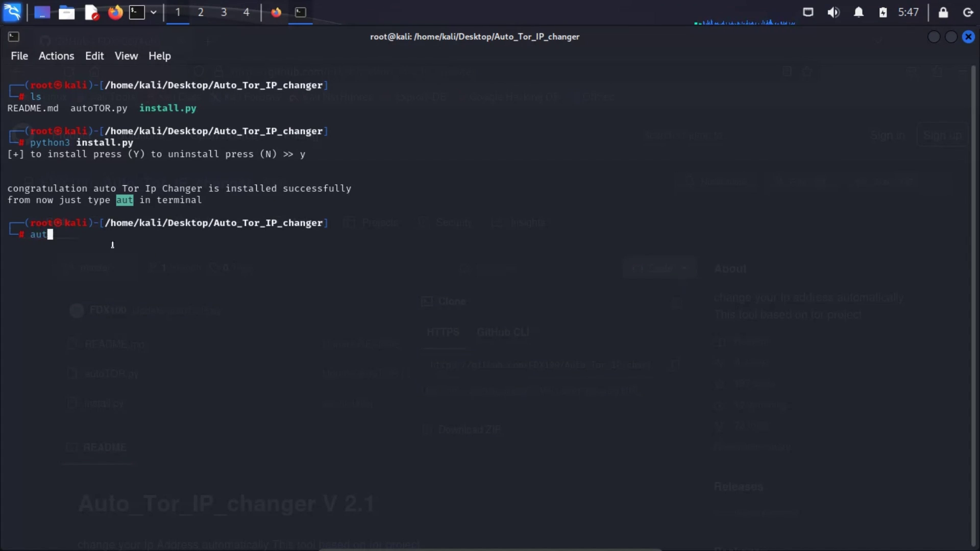
- Start Auto Tor with 'aut', note its required SOCKS 127.0.0.1:9050, and return to Firefox
key(Return)
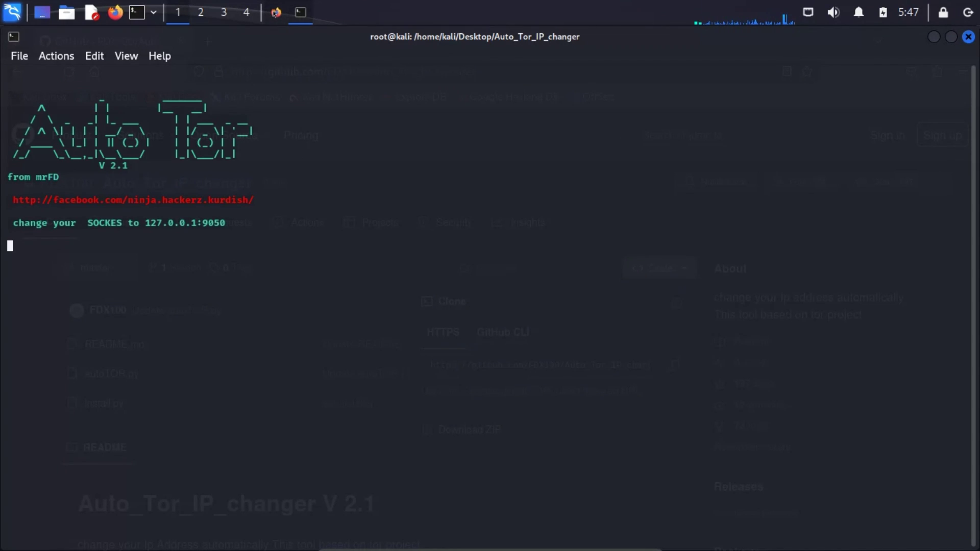
drag(129, 224, 225, 223)
click(164, 233)
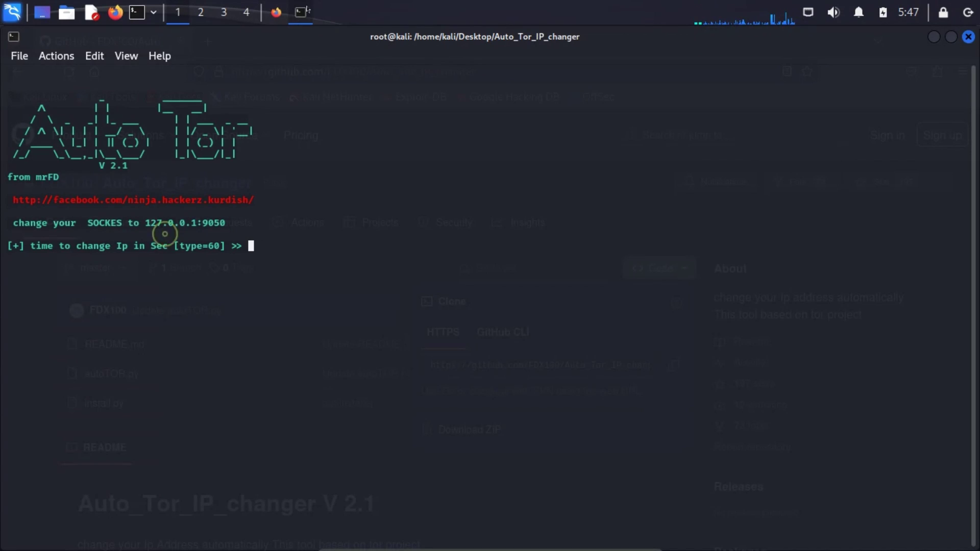
click(276, 12)
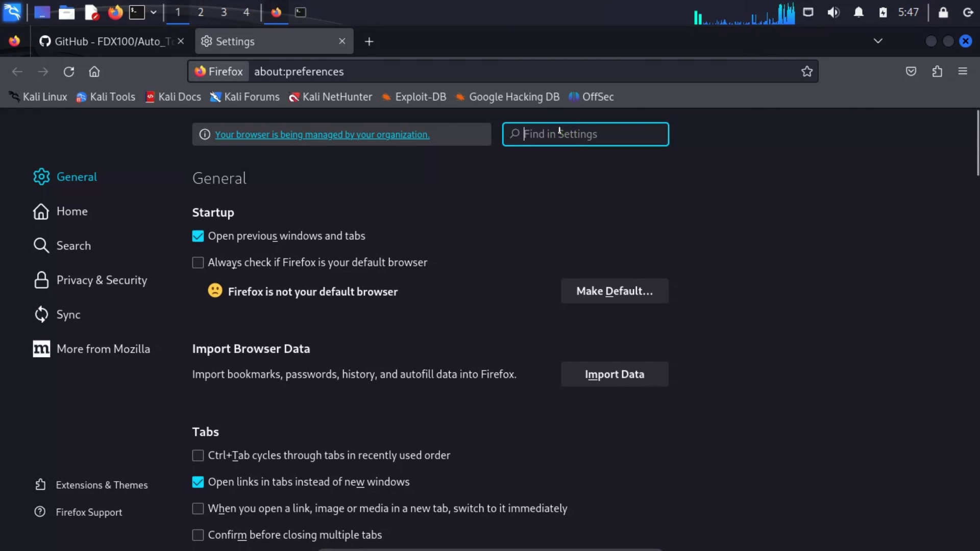
text(netwo)
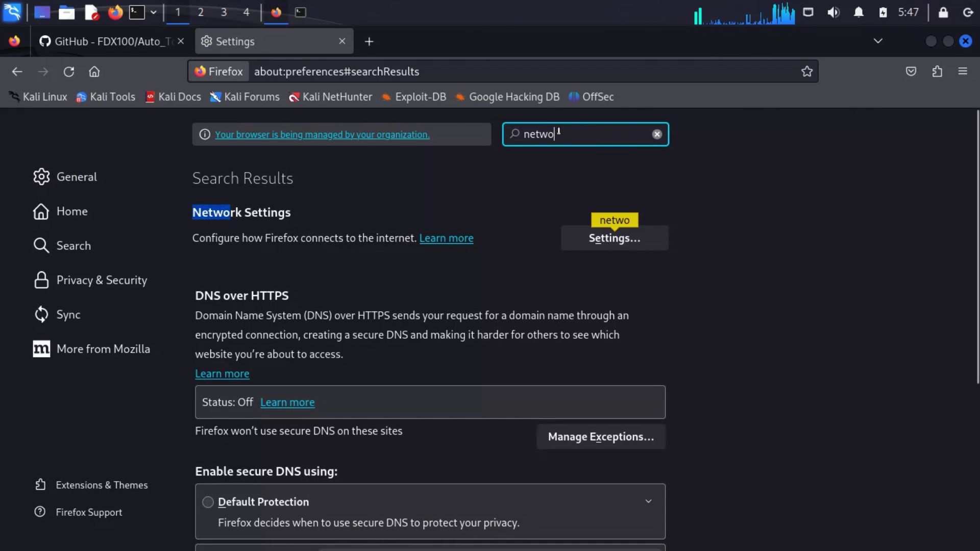
text(rk)
- Choose manual proxy configuration in Firefox, with SOCKS host 127.0.0.1 and port 9050
click(603, 240)
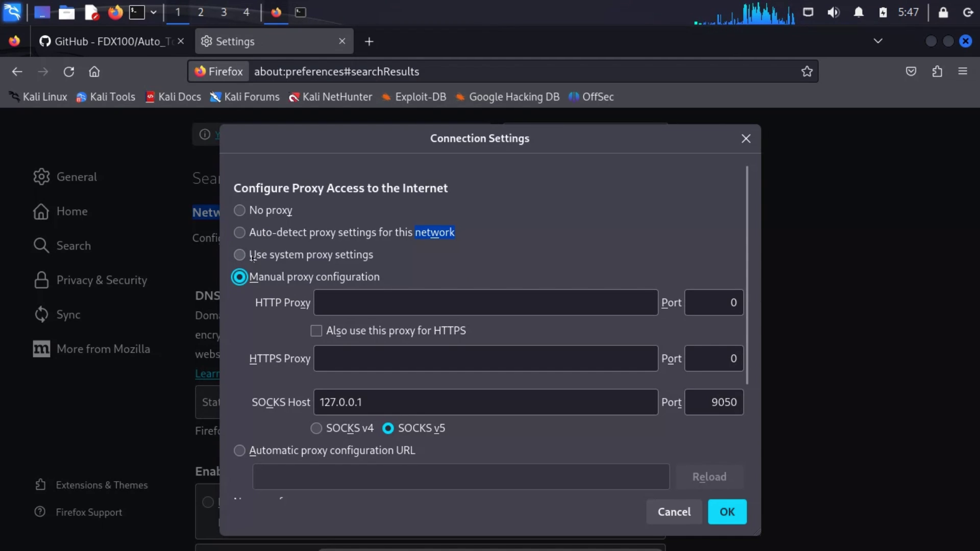
click(239, 256)
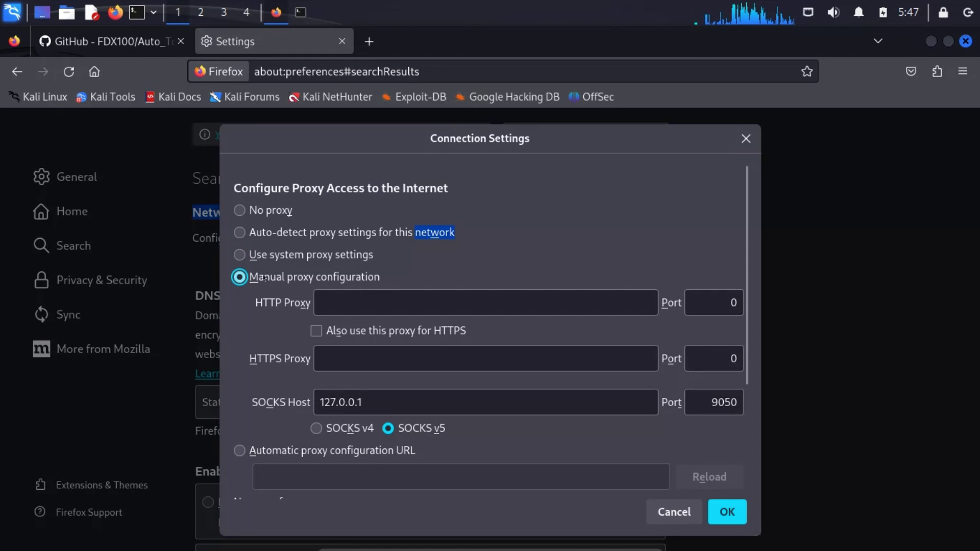
click(316, 403)
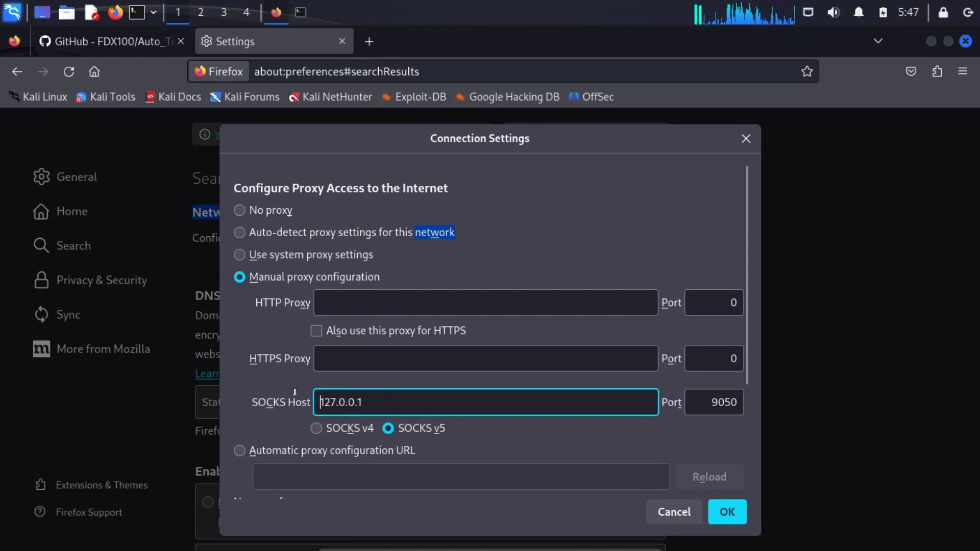
triple_click(385, 403)
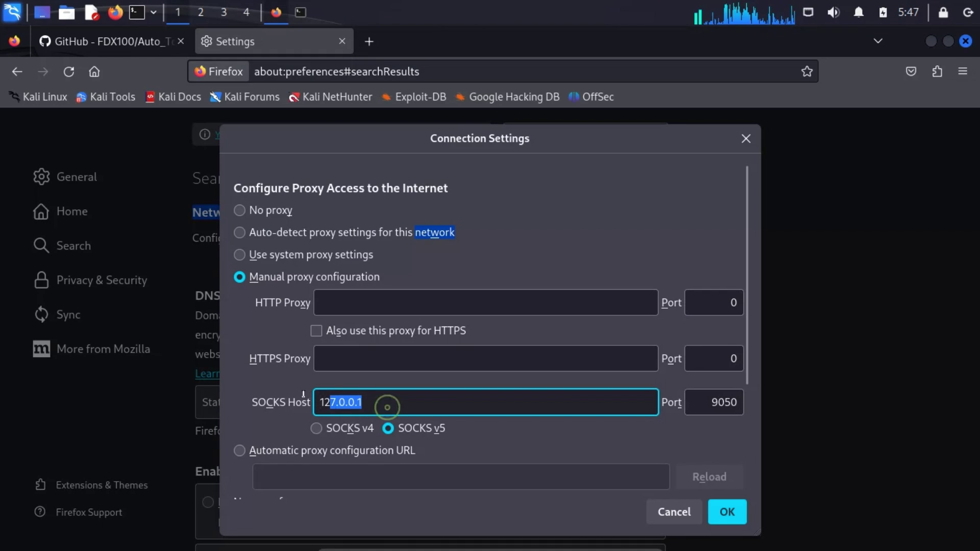
click(709, 402)
double_click(707, 401)
- Confirm the address matches Auto Tor's, save the proxy settings, and return to the terminal
click(301, 14)
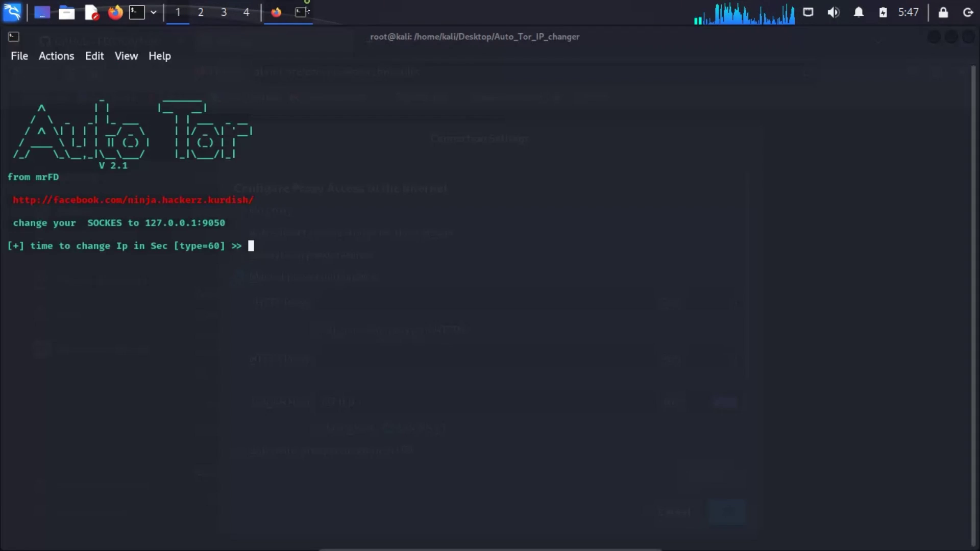
double_click(154, 221)
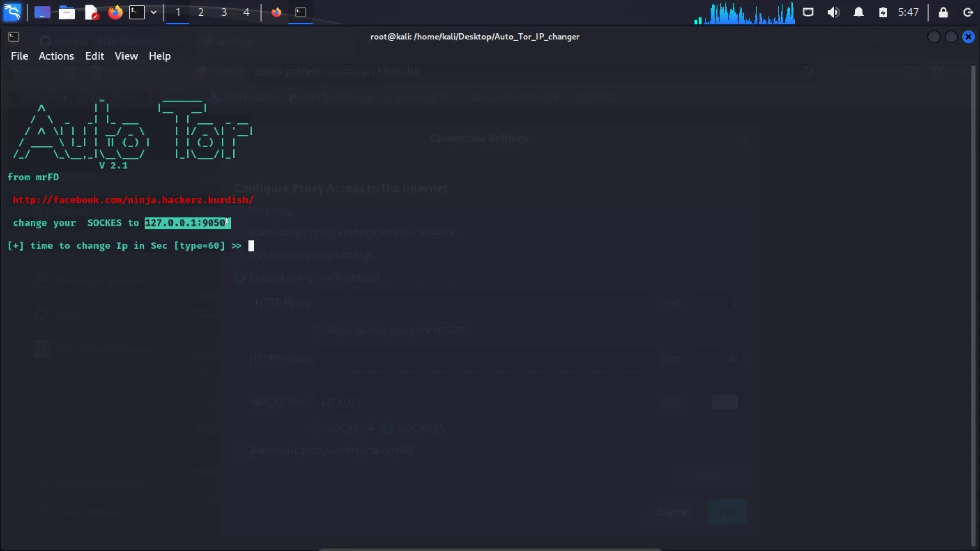
click(184, 216)
click(274, 9)
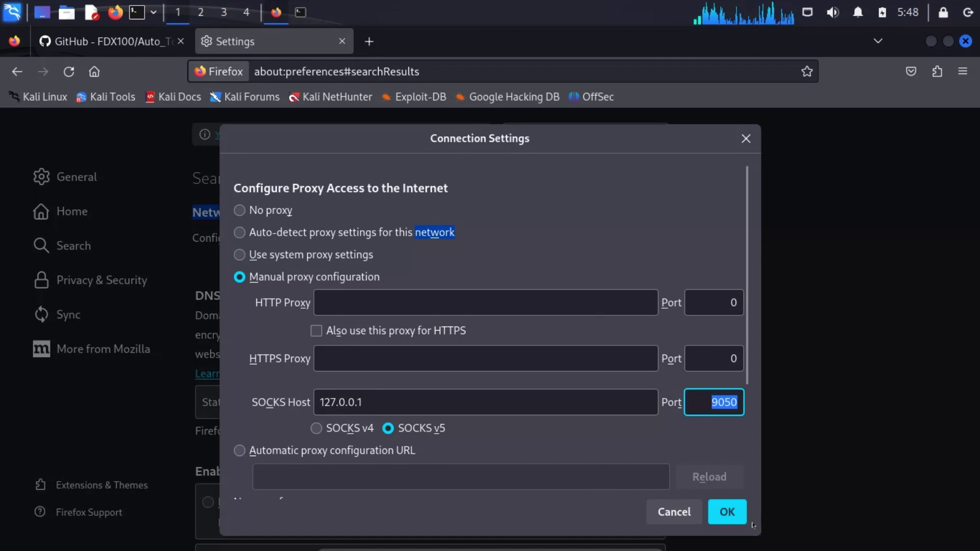
click(727, 512)
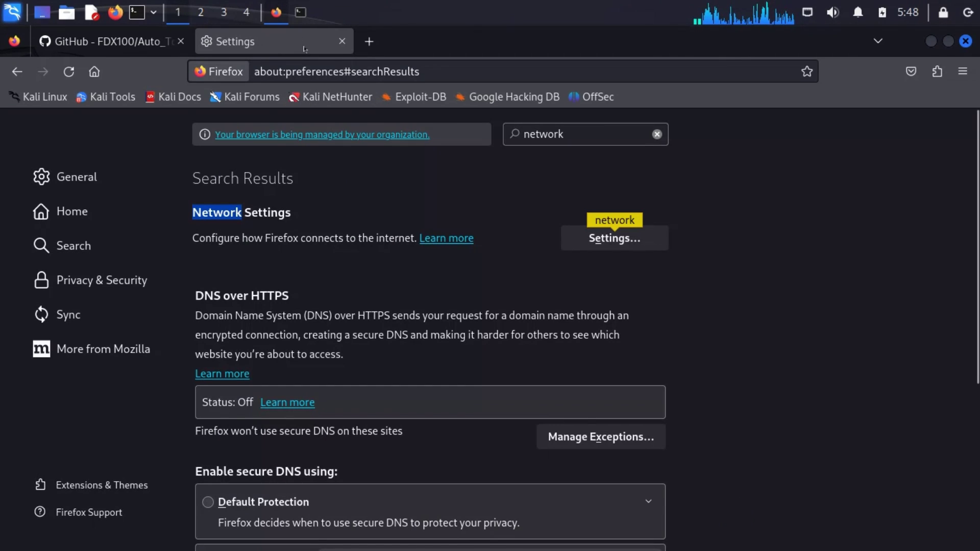
click(309, 12)
click(319, 246)
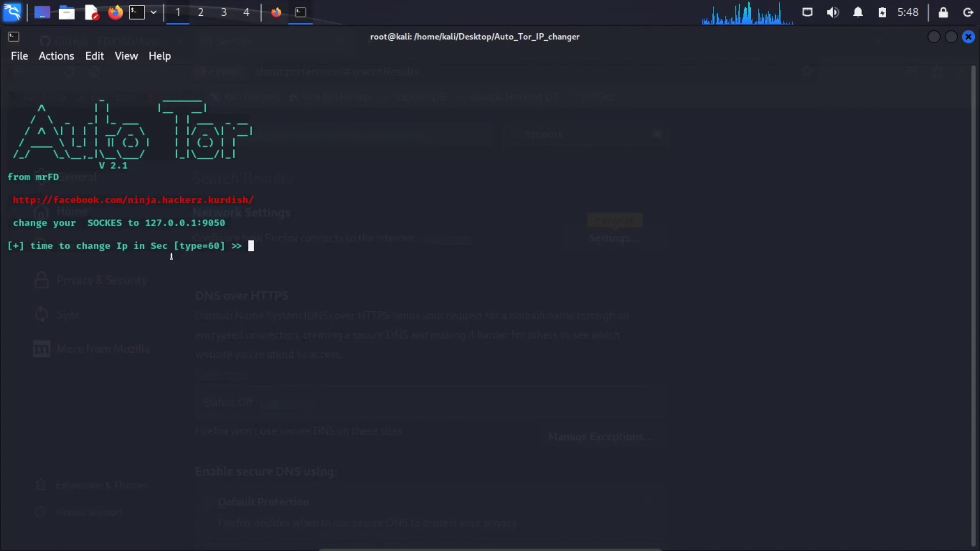
text(15)
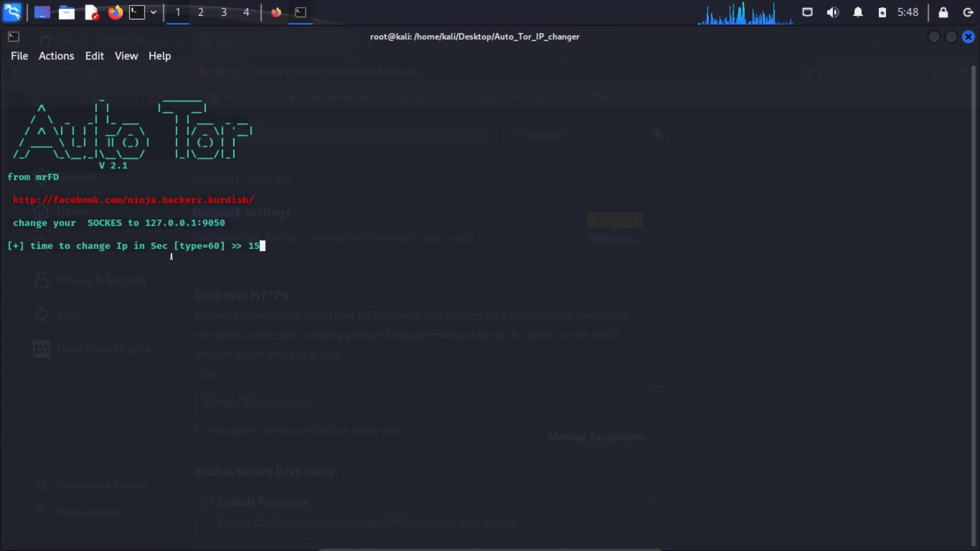
- Give Auto Tor a 15-second change interval and 0 for unlimited IP changes
key(Return)
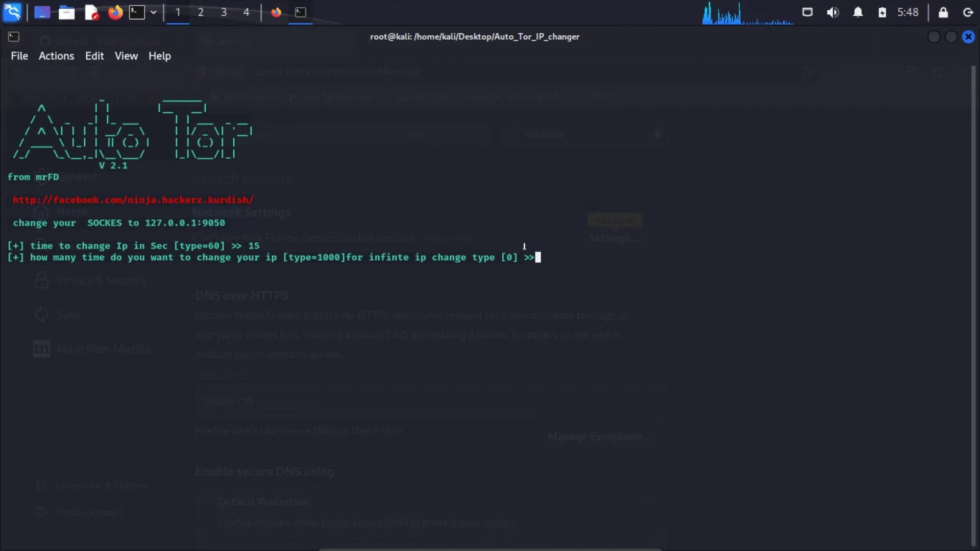
text(0)
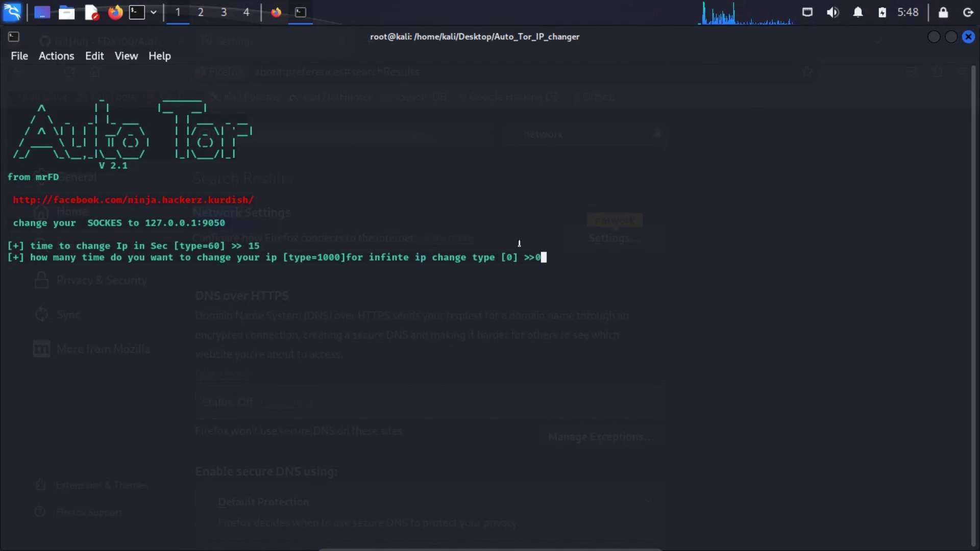
key(Return)
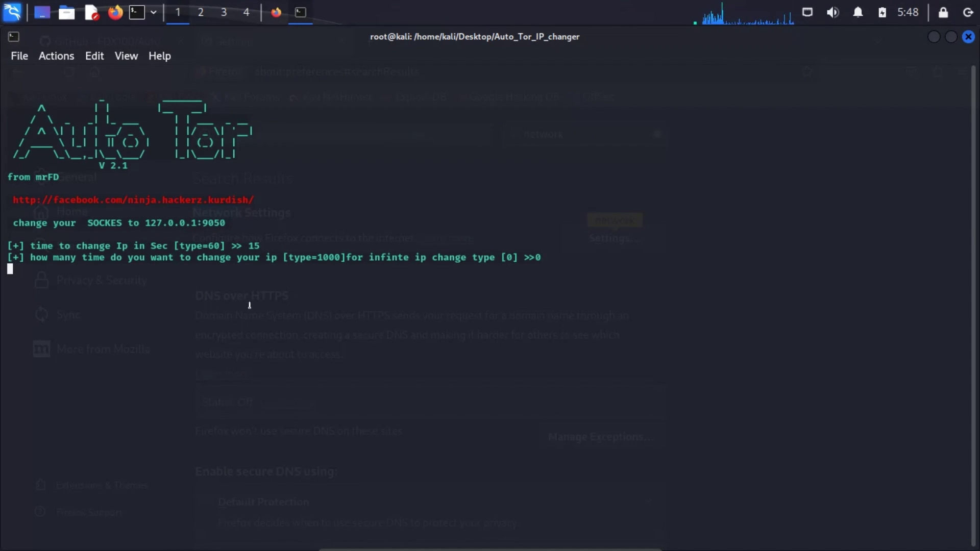
click(276, 11)
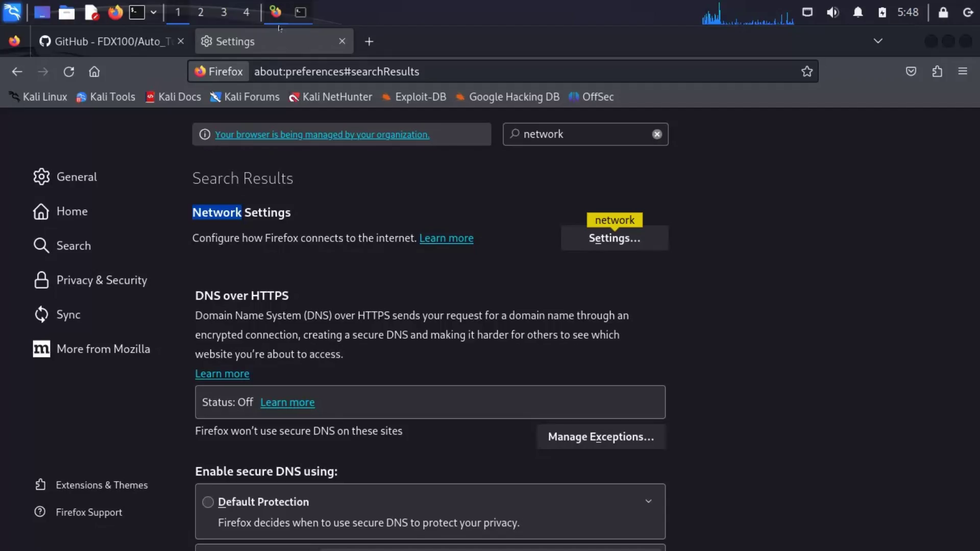
- Load dnsleaktest.com in a new Firefox tab, showing the German IP 185.220.101.178
click(370, 40)
click(332, 69)
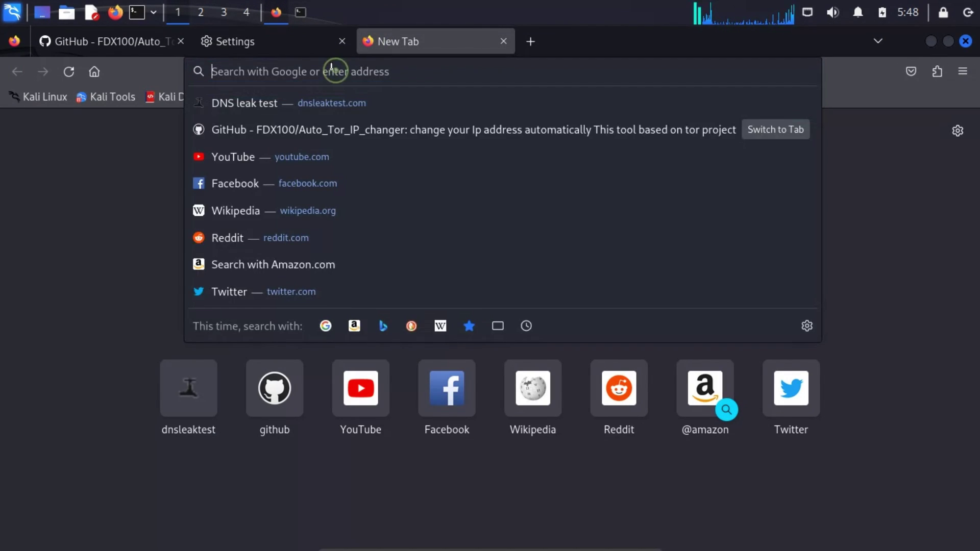
text(dnsleaktest.com)
key(Return)
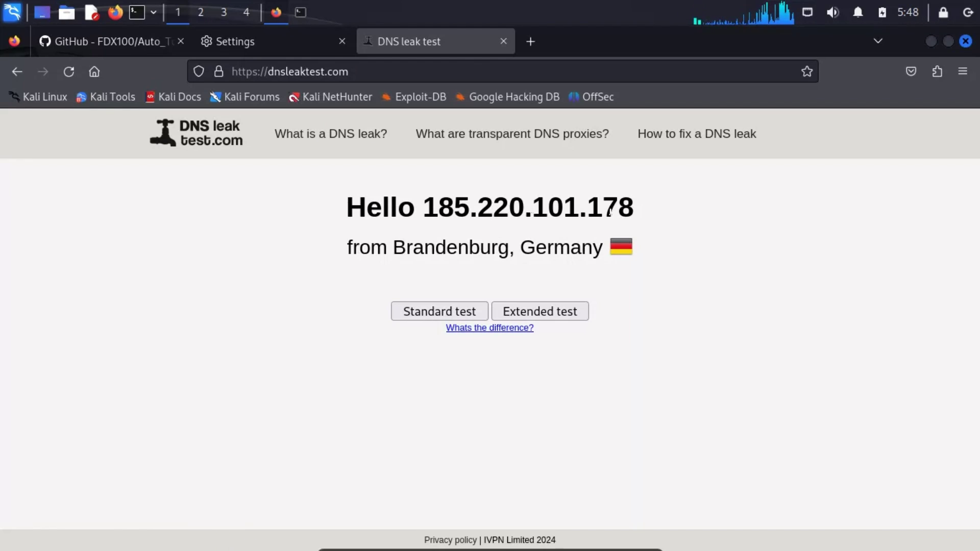
click(301, 13)
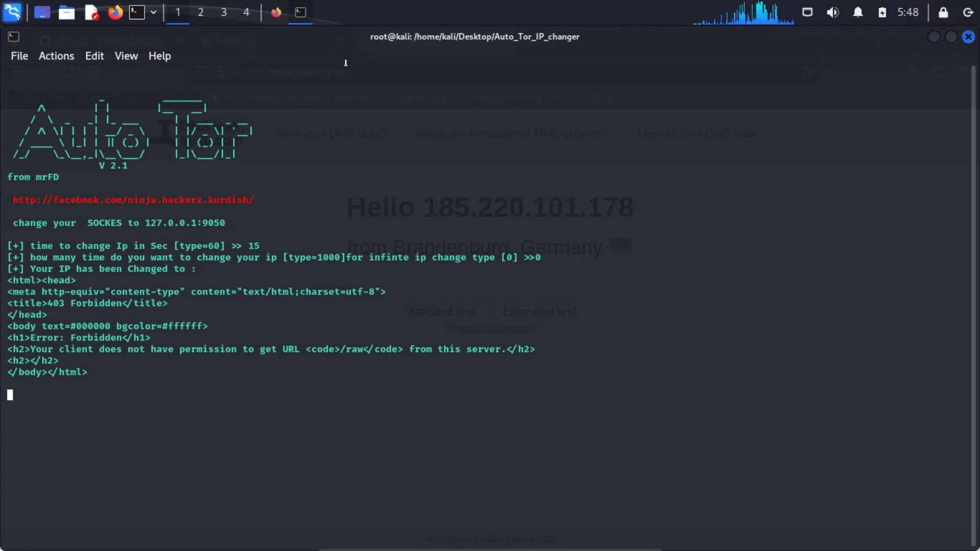
- Reload dnsleaktest.com twice, checking Auto Tor's reported IP changes in between
click(276, 12)
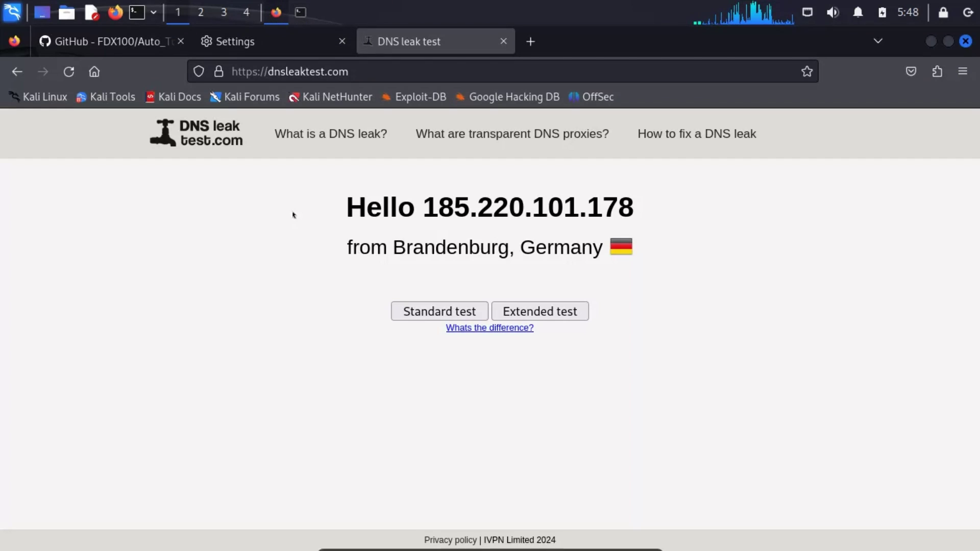
click(68, 72)
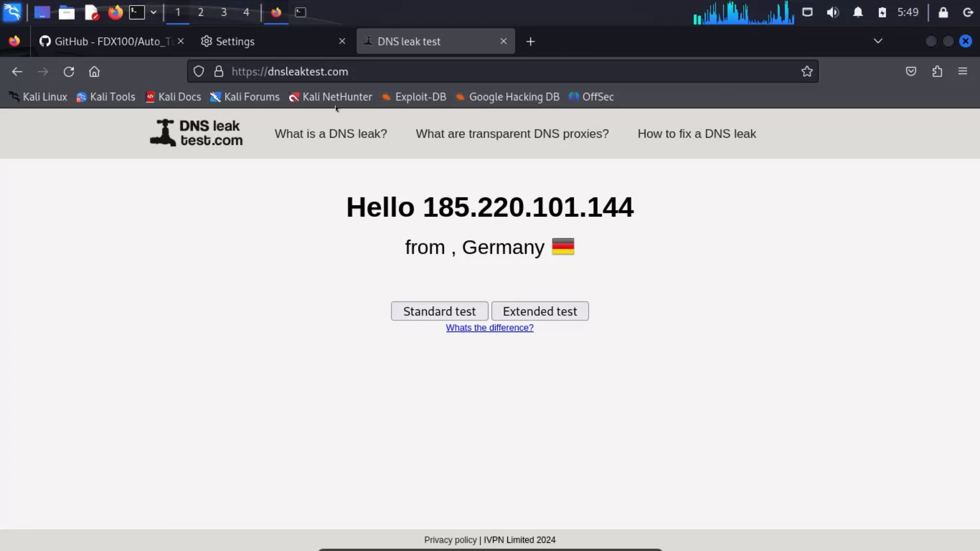
click(300, 12)
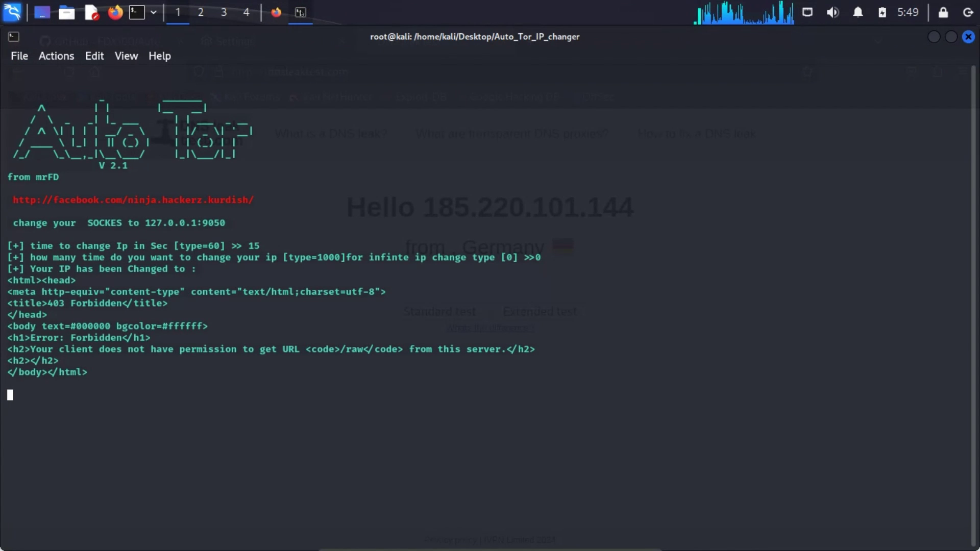
click(277, 13)
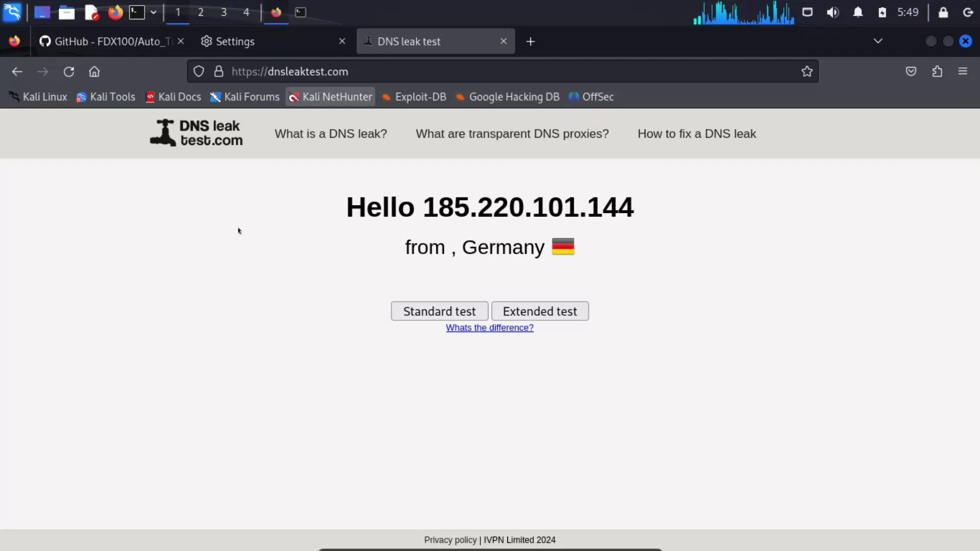
click(68, 71)
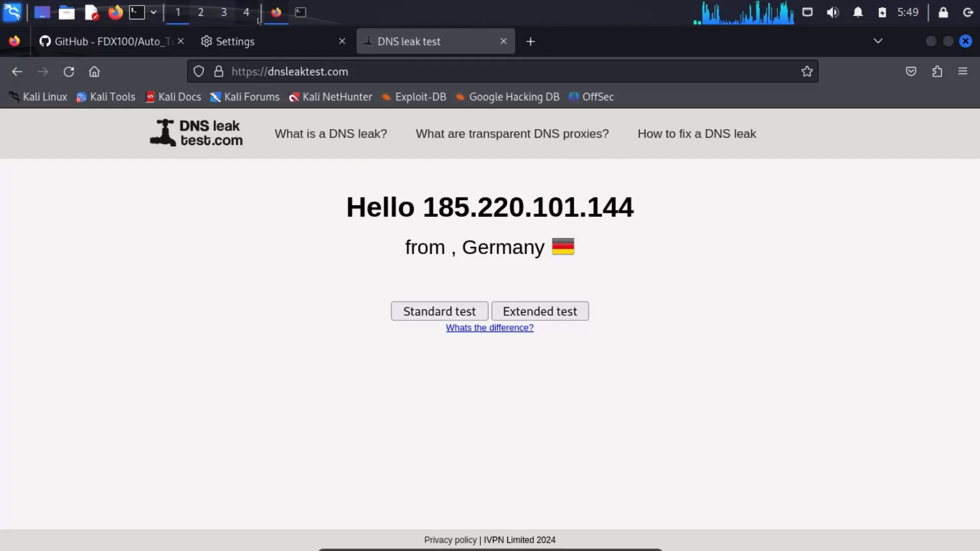
click(297, 12)
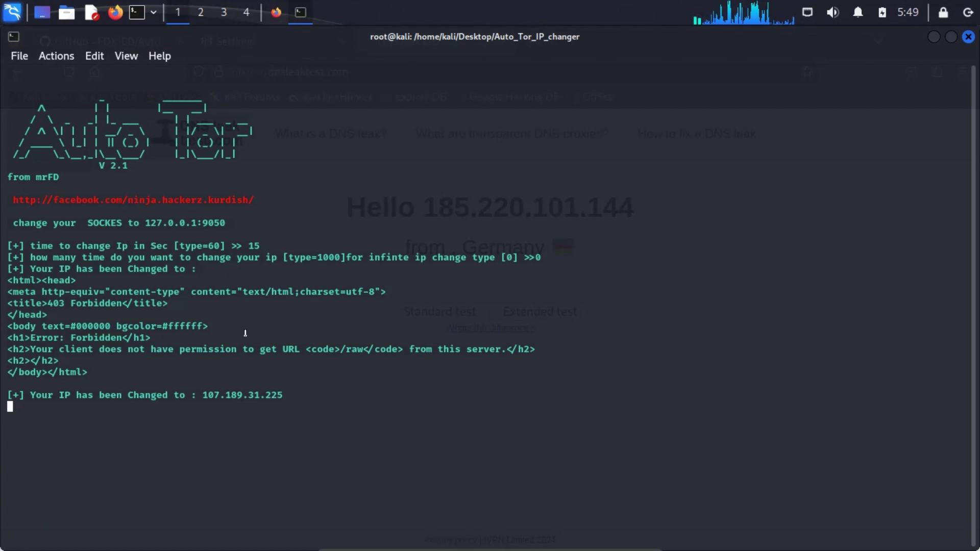
- Recheck Auto Tor's output, reload dnsleaktest.com again, then close the Firefox window
click(276, 12)
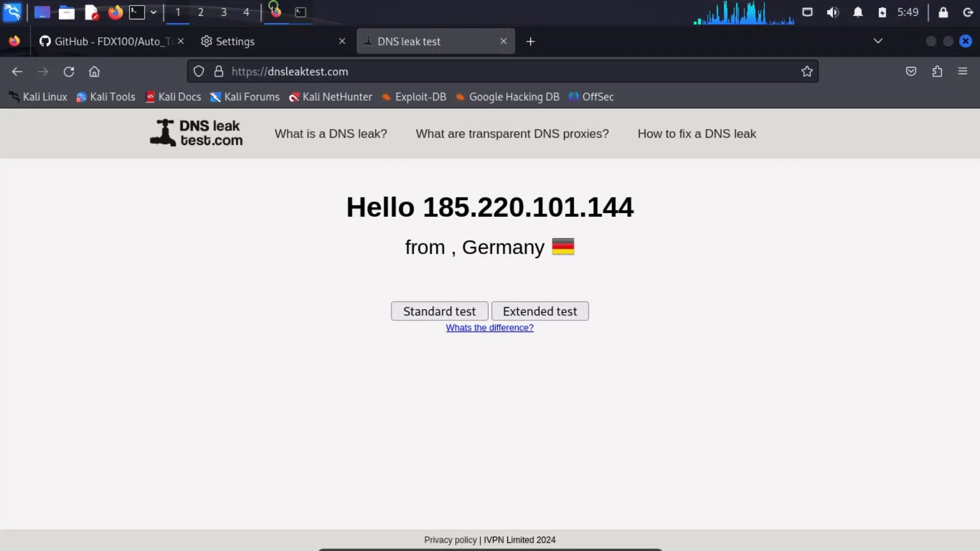
click(298, 13)
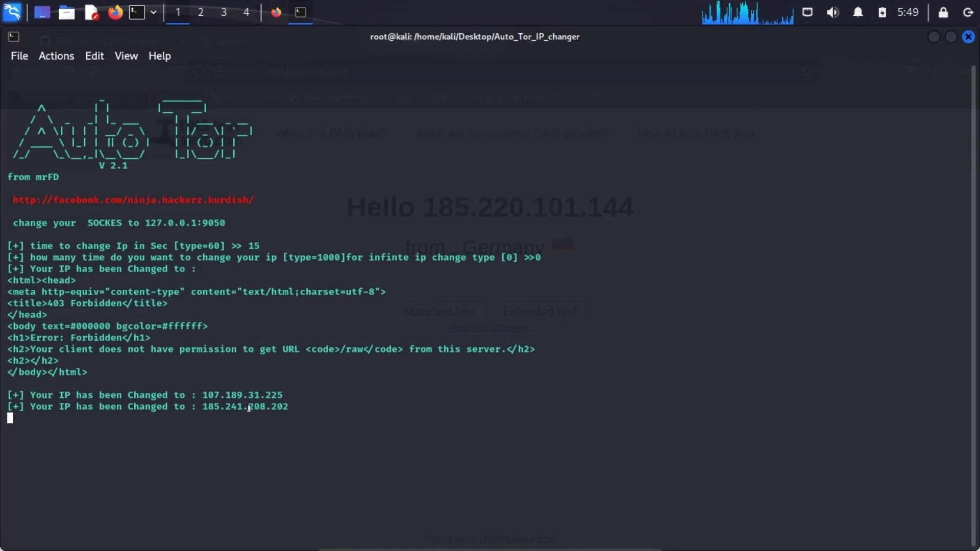
click(276, 12)
click(68, 71)
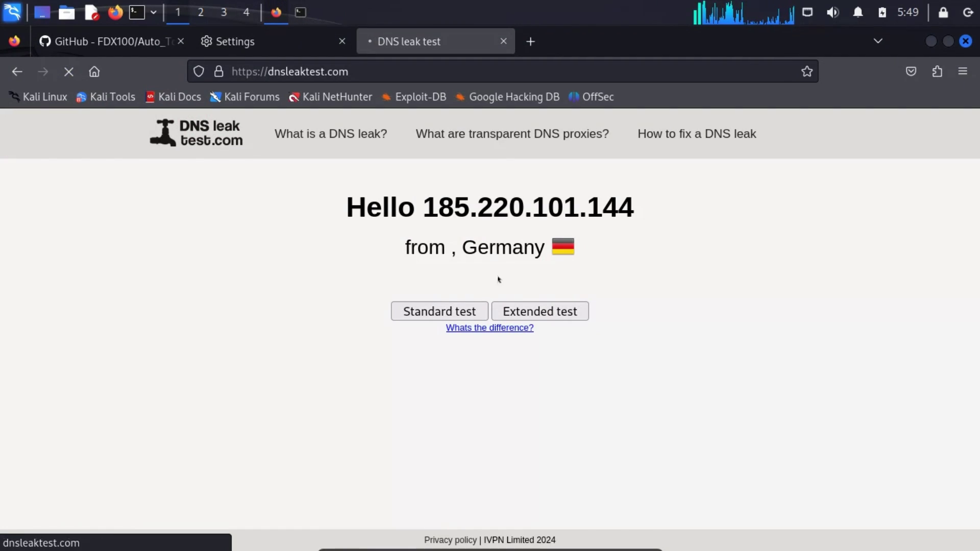
click(300, 12)
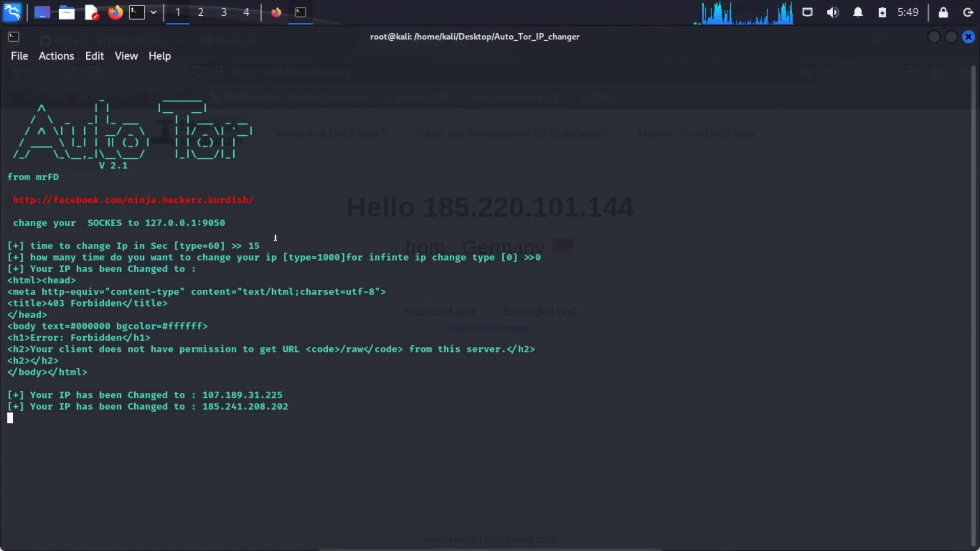
click(276, 13)
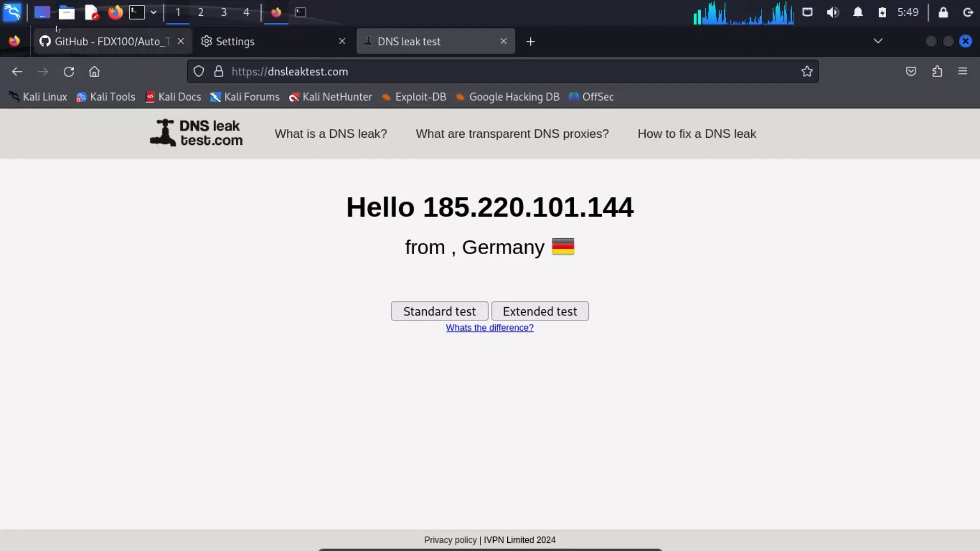
click(966, 42)
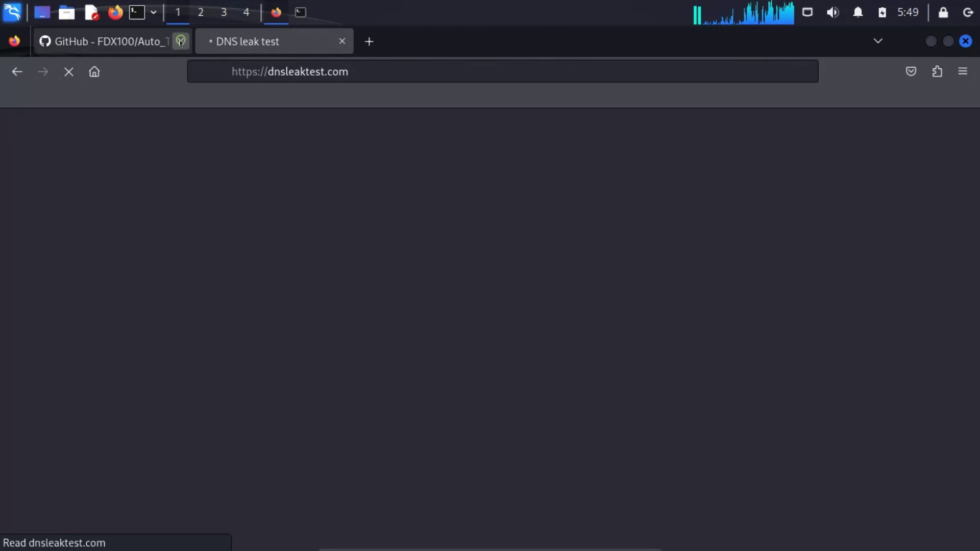
- Close the GitHub tab, reload dnsleaktest.com and highlight the US IP 199.249.230.110
click(181, 42)
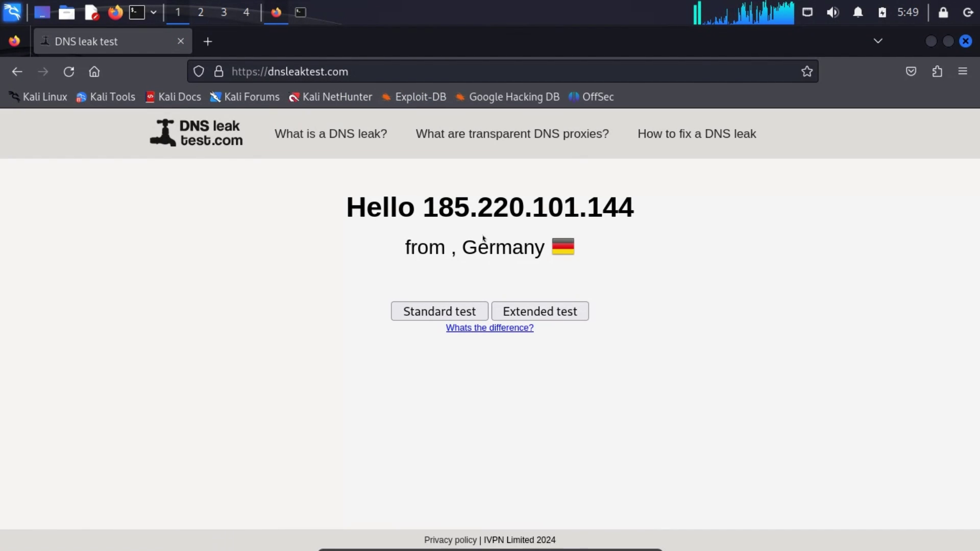
click(67, 71)
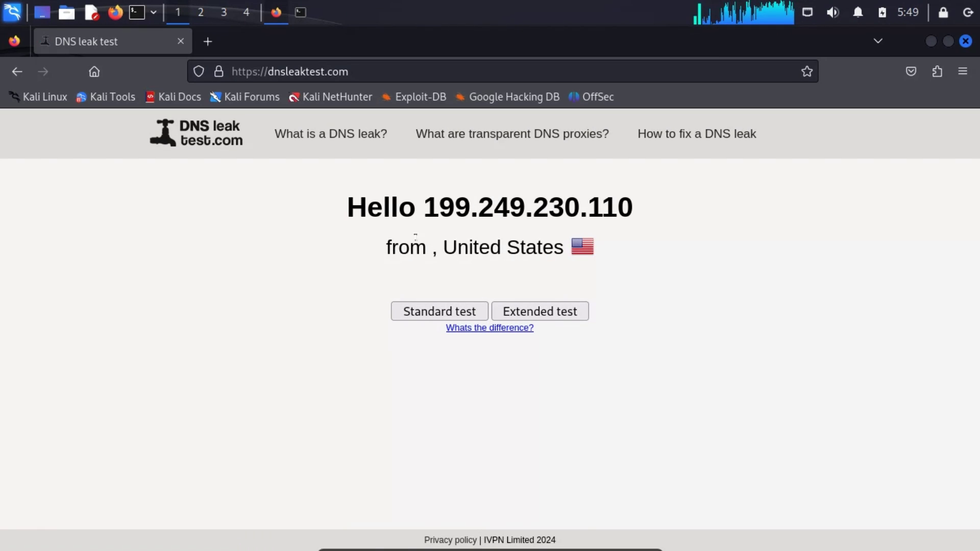
drag(346, 201, 617, 257)
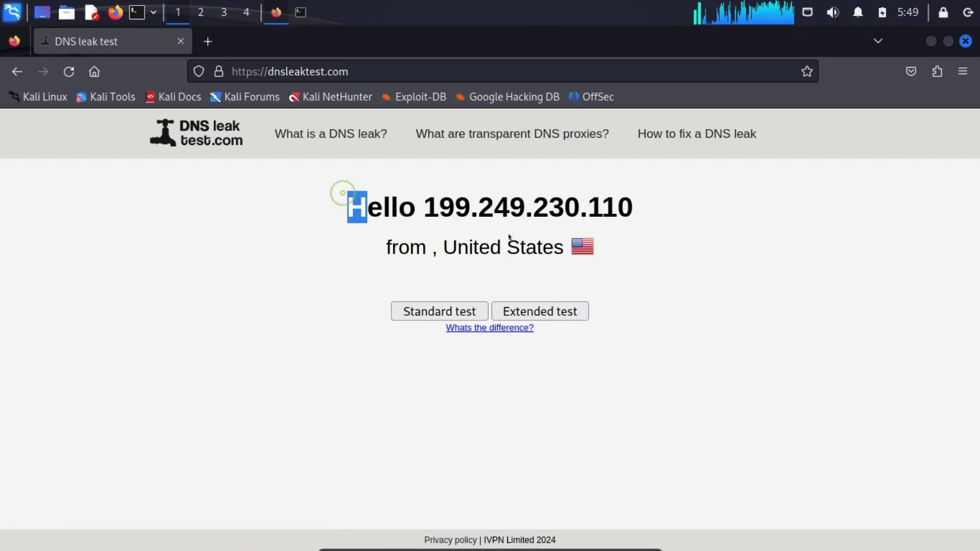
click(618, 256)
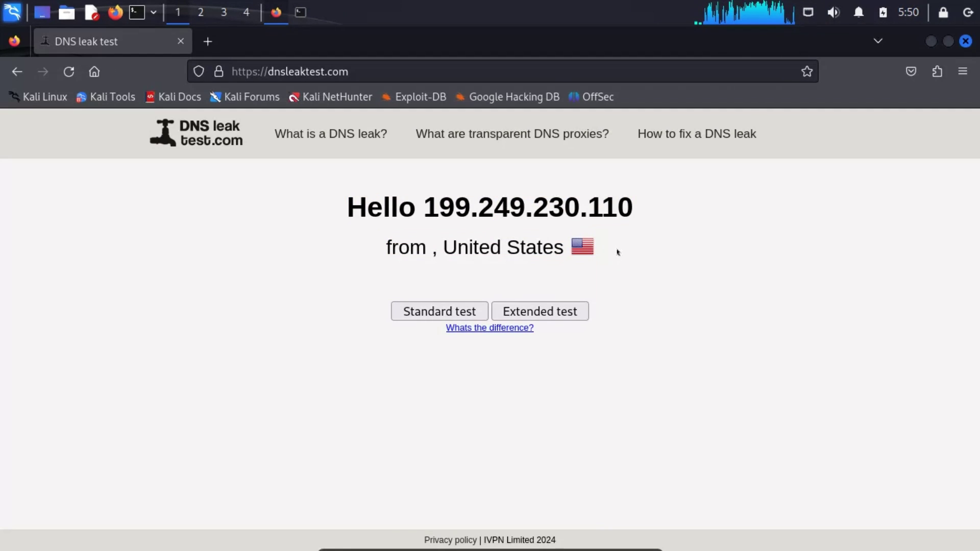
drag(617, 250, 398, 207)
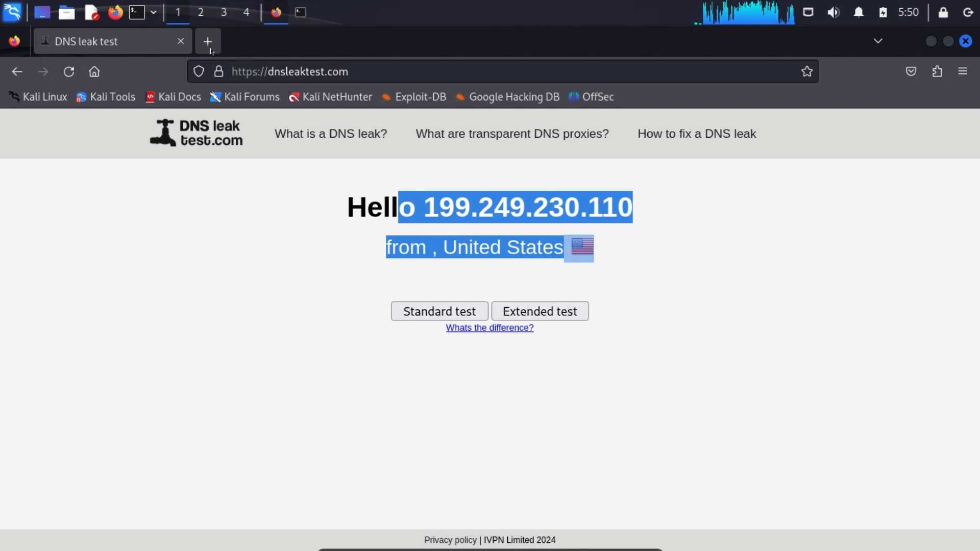